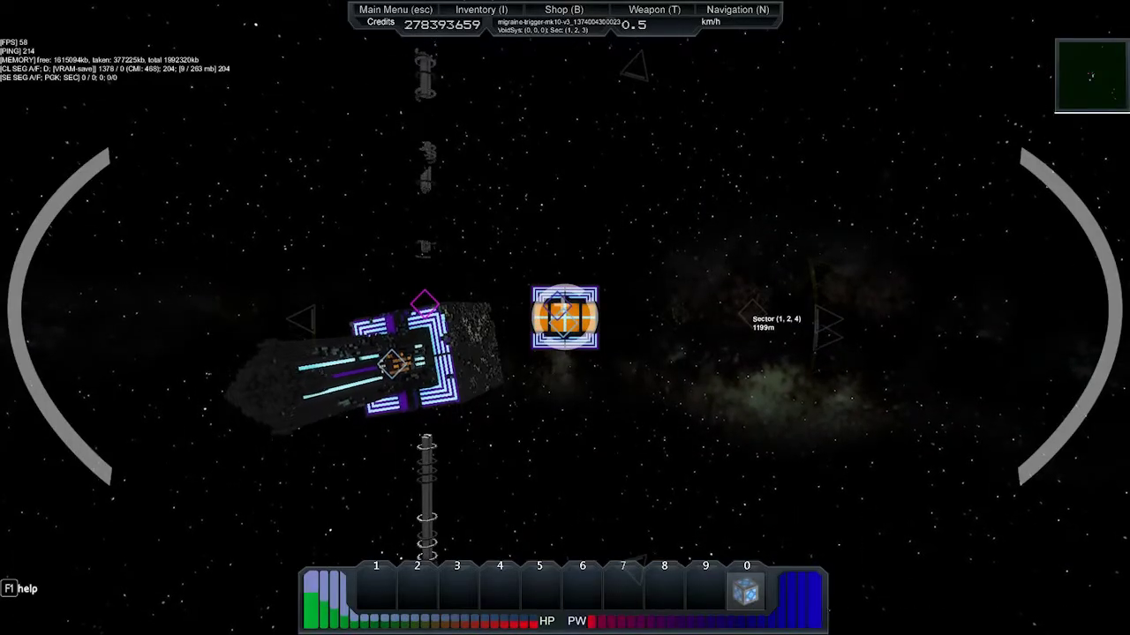
Fly forward, brake, and turn until the large cyan-and-purple striped fleet ship appears.
key("w")
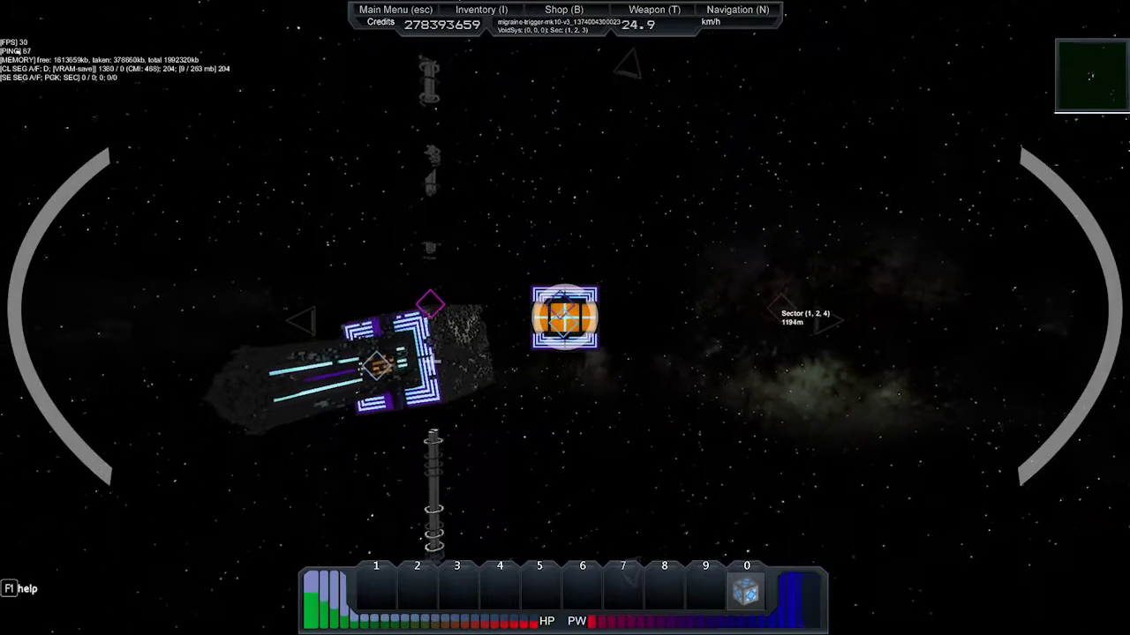
key("s")
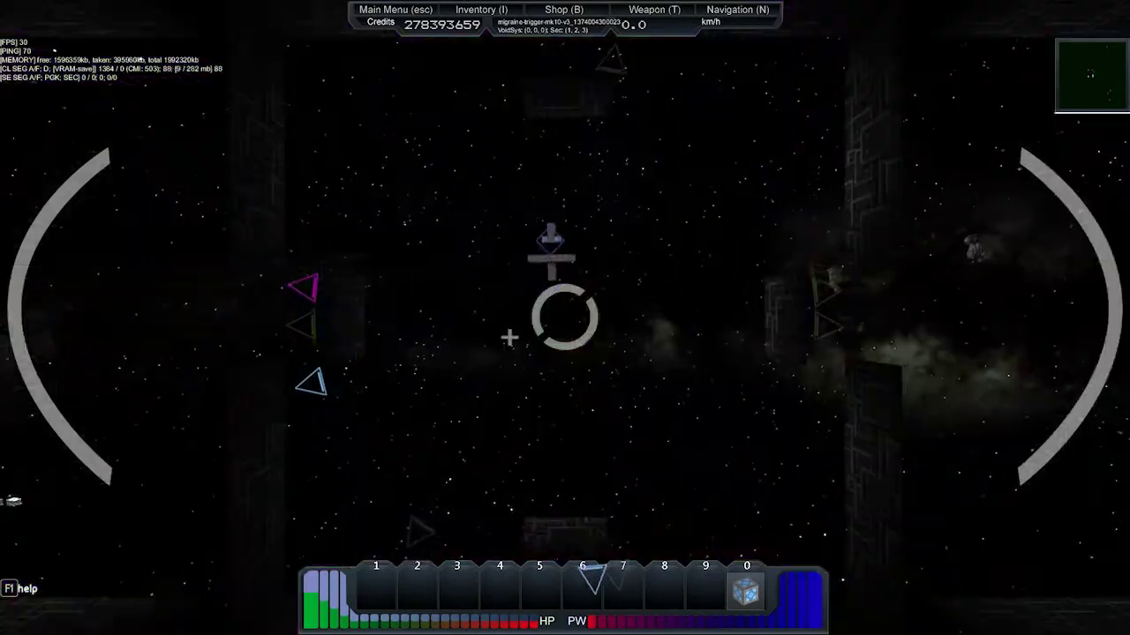
key("w")
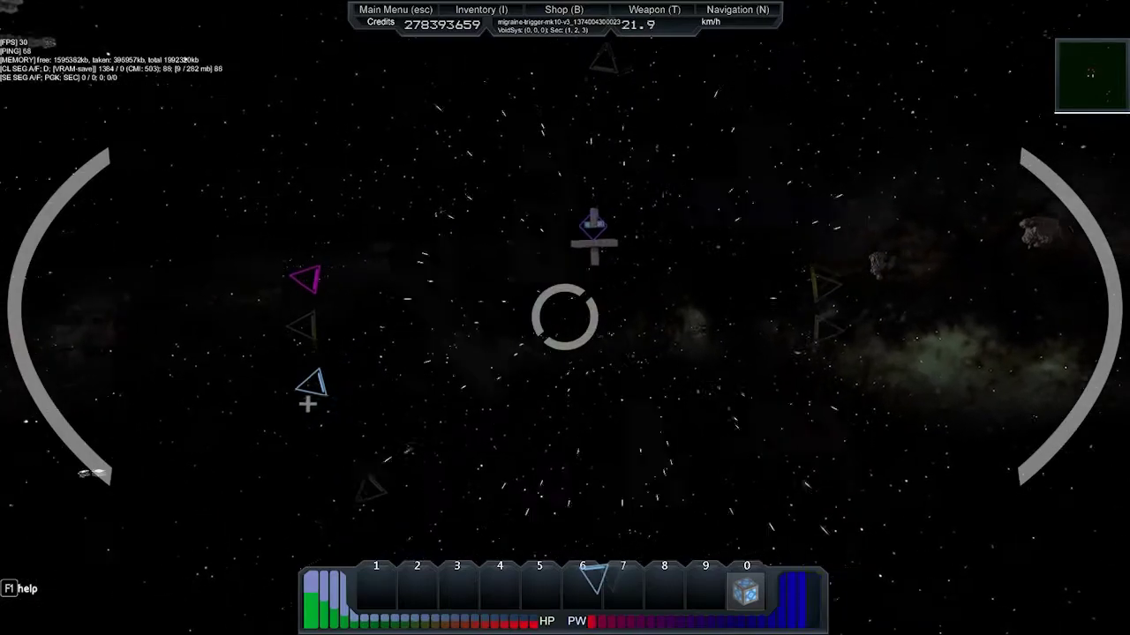
mouse_move(565, 318)
left_mouse_down()
mouse_move(618, 318)
mouse_move(494, 317)
left_mouse_up()
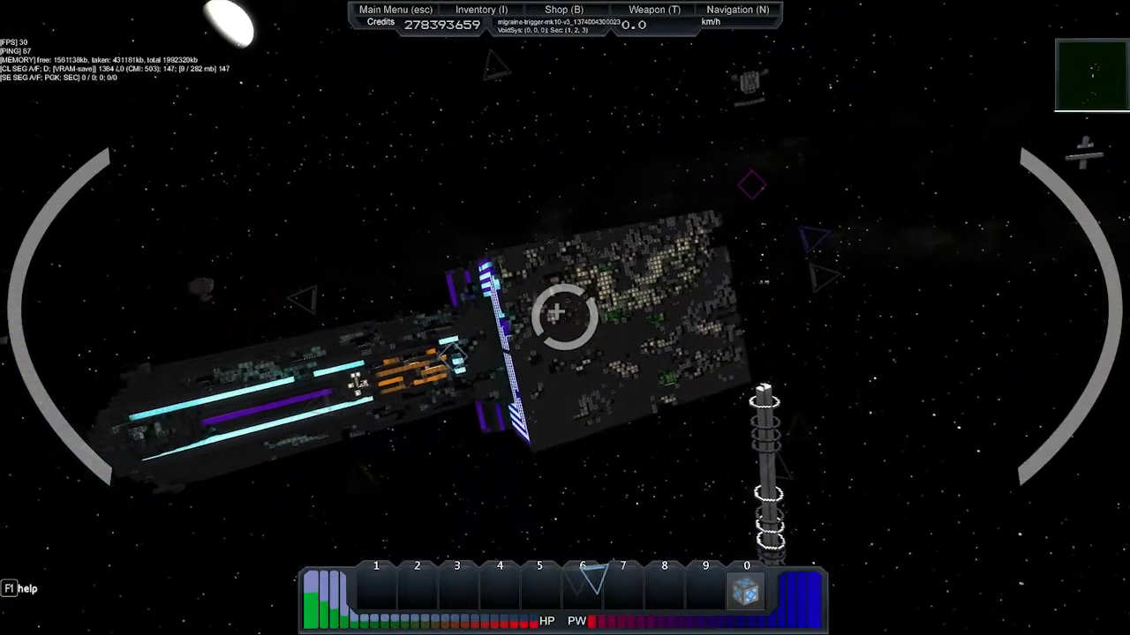
Check the Weapons Computer's stats in the weapons list, then select weapon slot 3.
key("t")
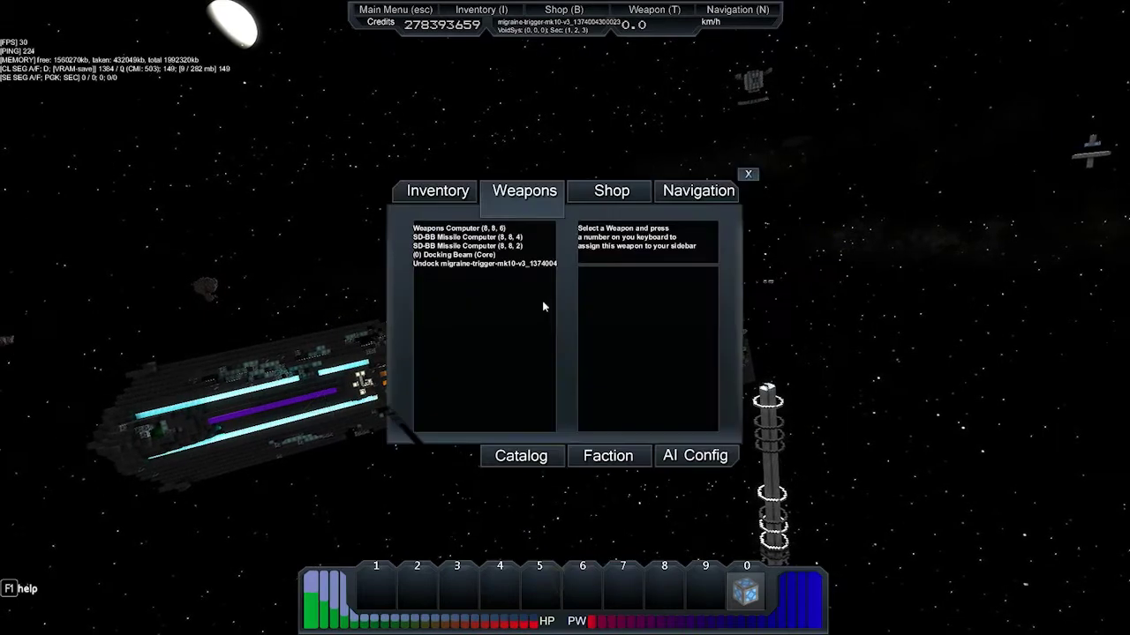
left_click(473, 229)
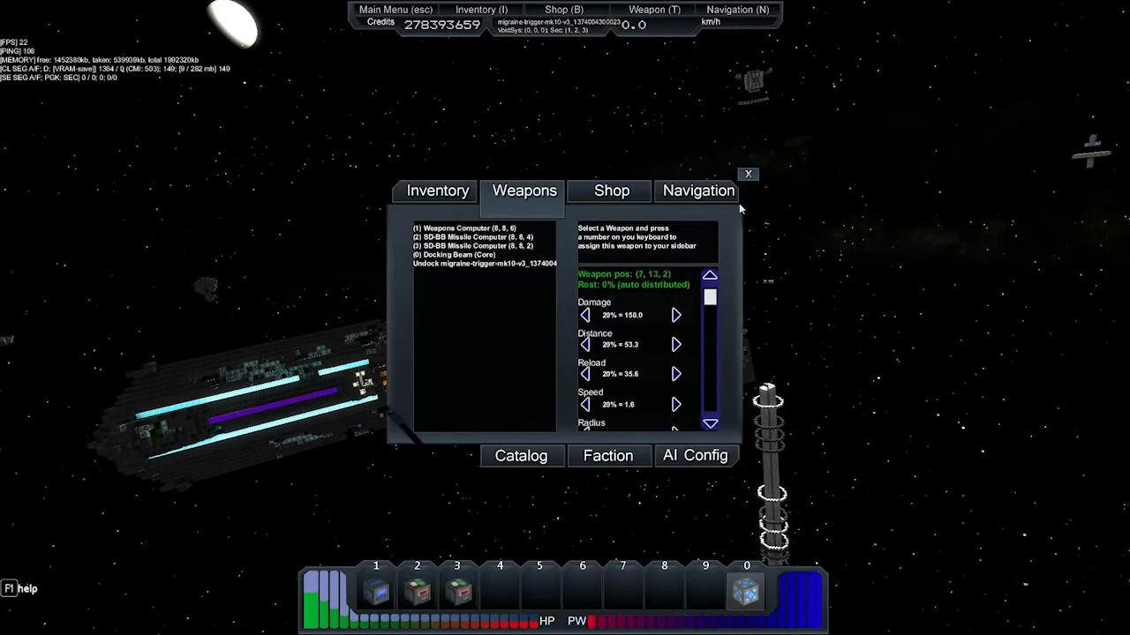
left_click(748, 175)
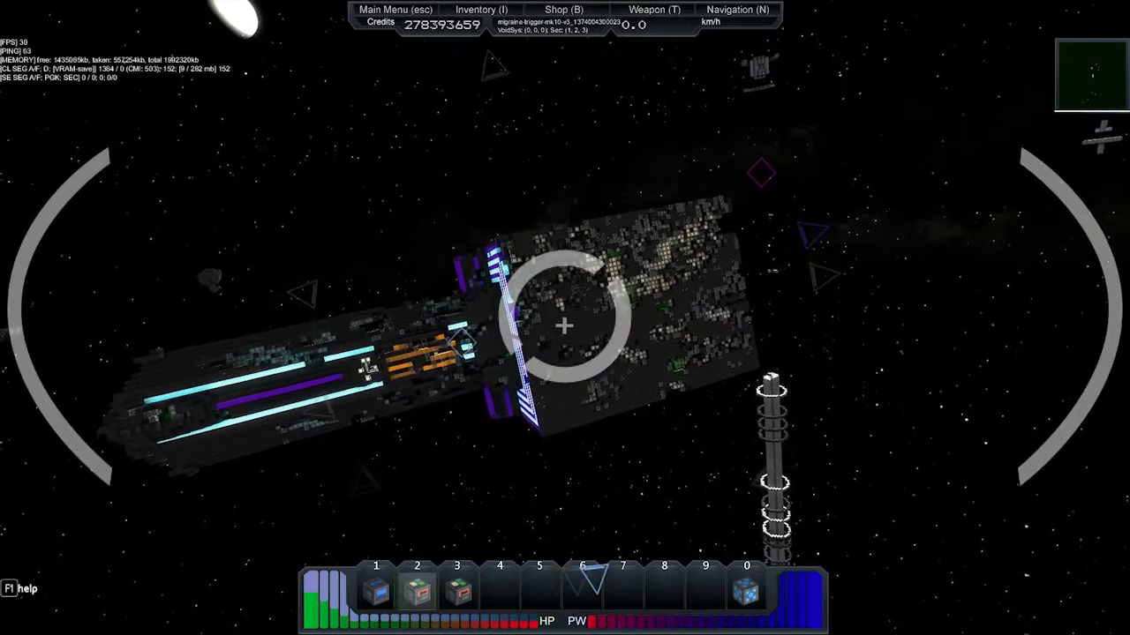
key("3")
Fire weapon 3 at the station, fly in, back off, fire again and close in.
left_click(564, 325)
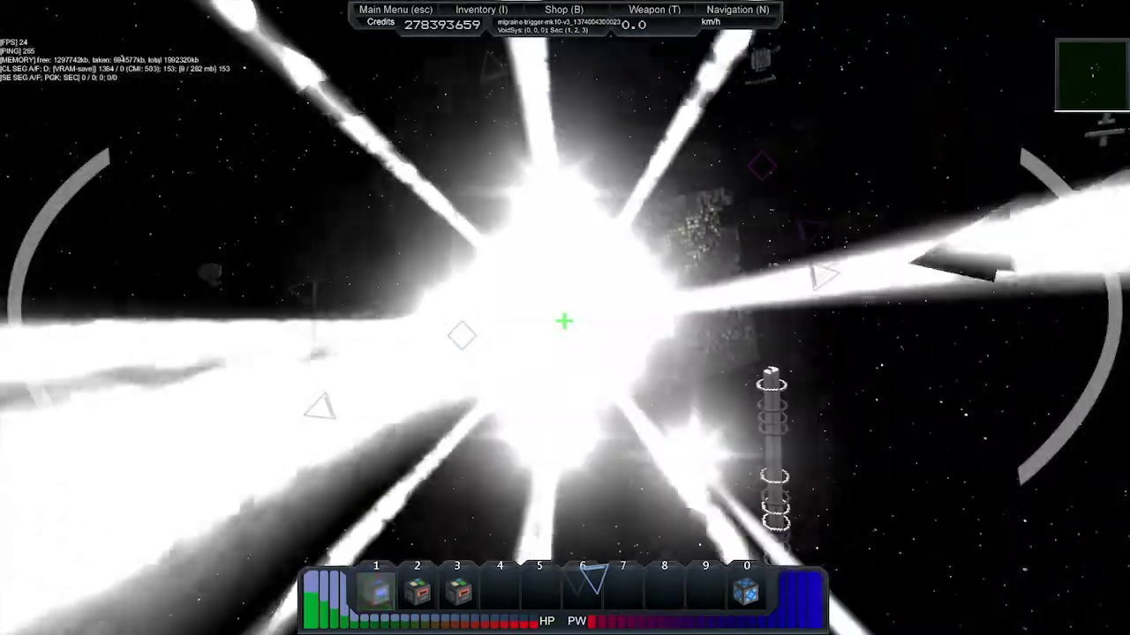
key("w")
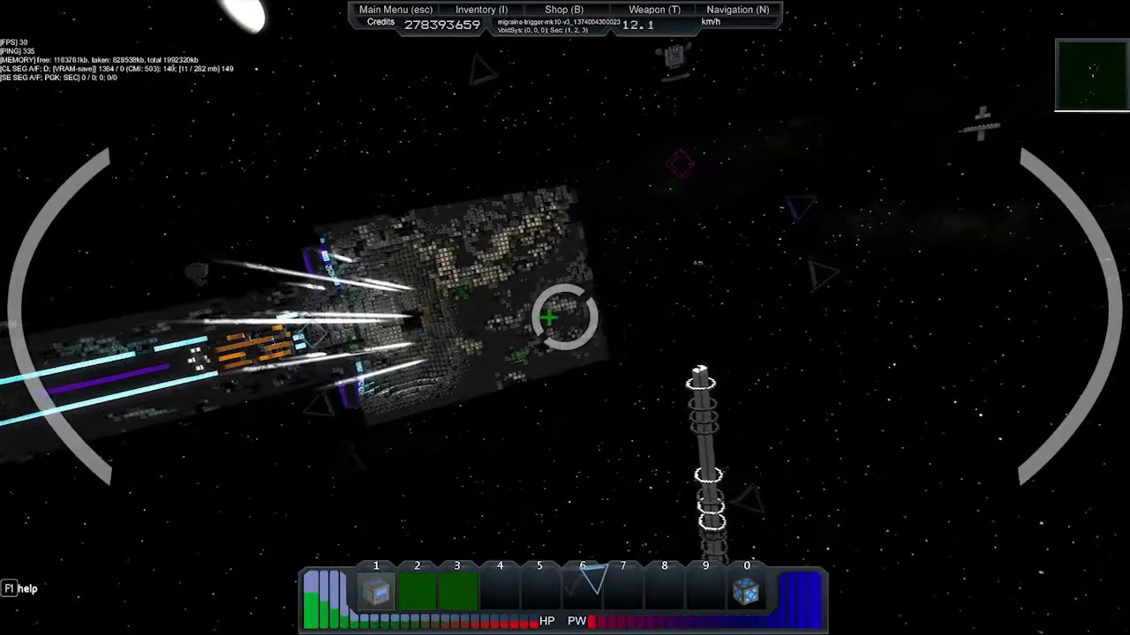
key("w")
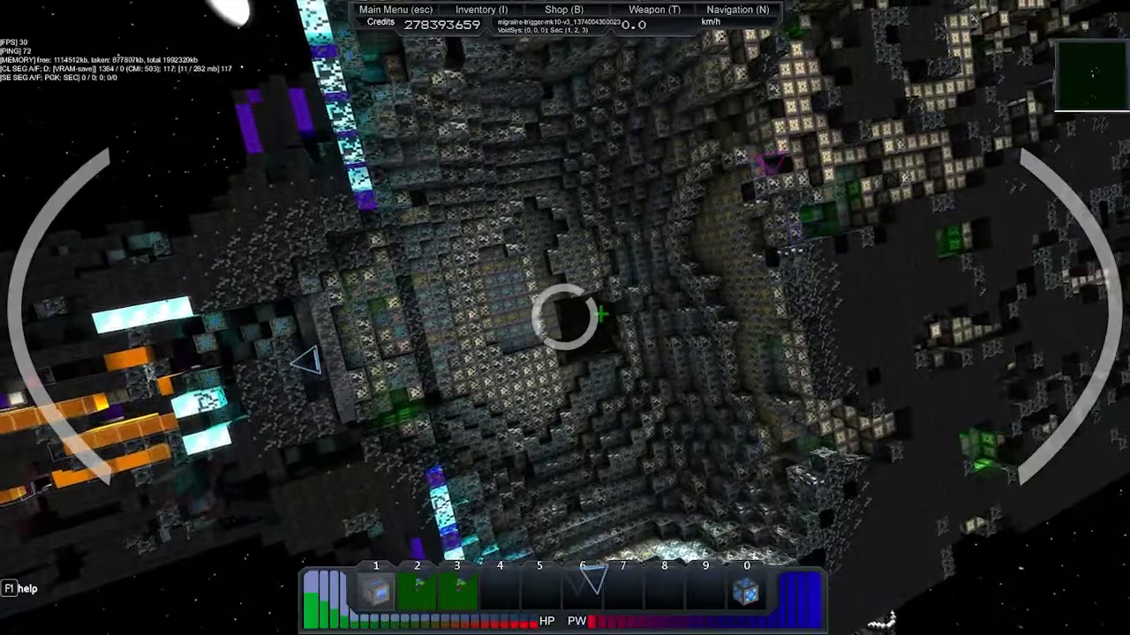
key("s")
left_click(565, 317)
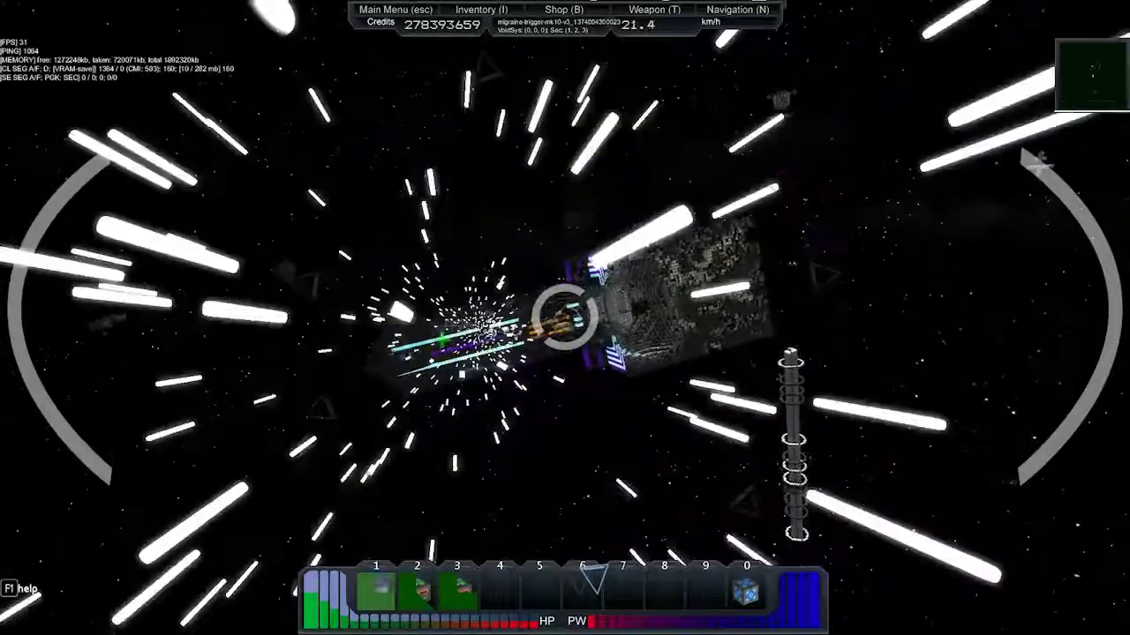
key("w")
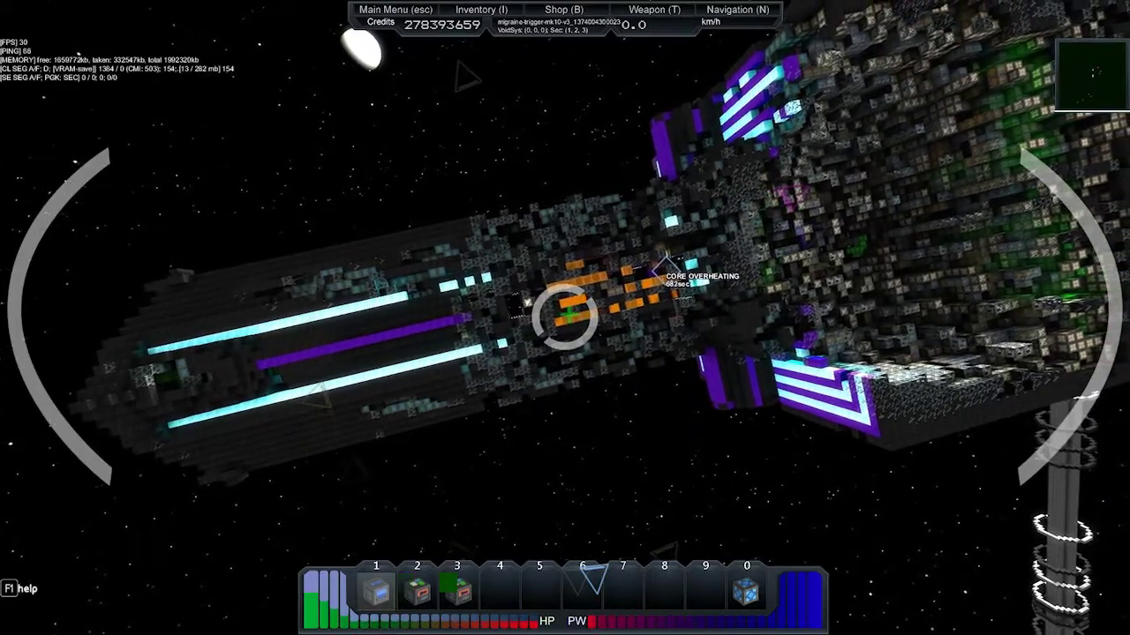
Fly along the fleet ship toward its glowing rear section.
key("w")
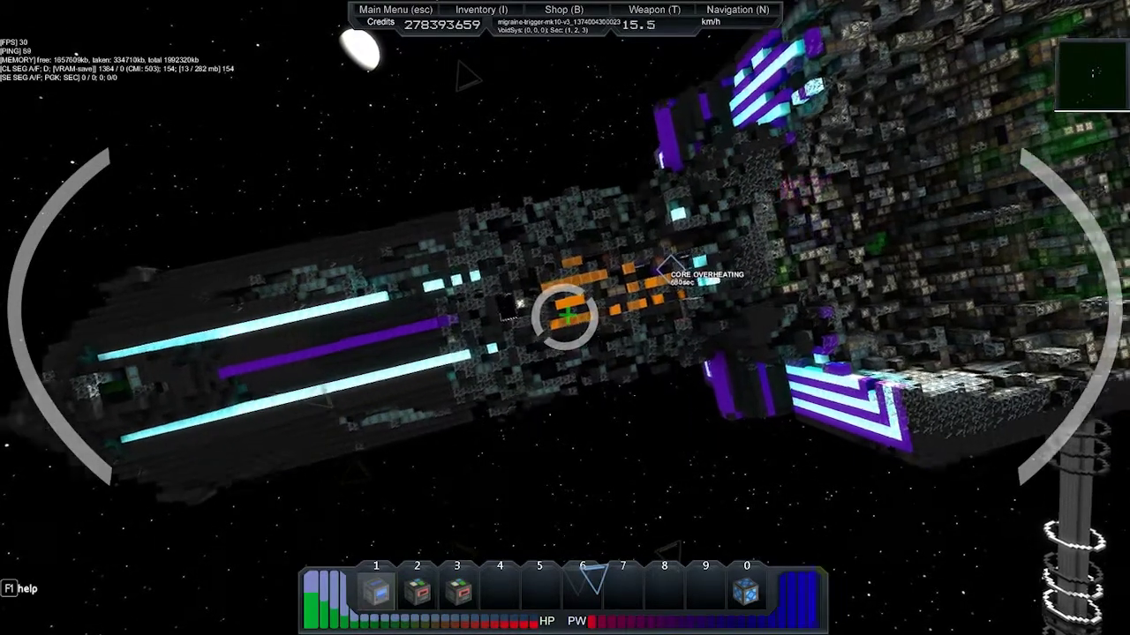
key("w")
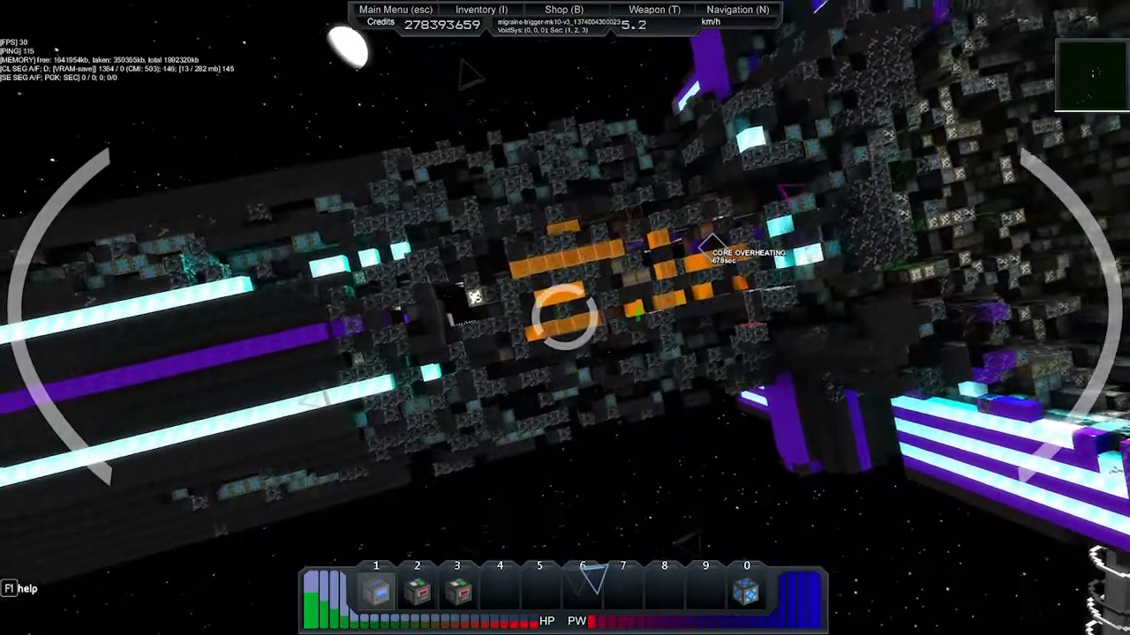
key("w")
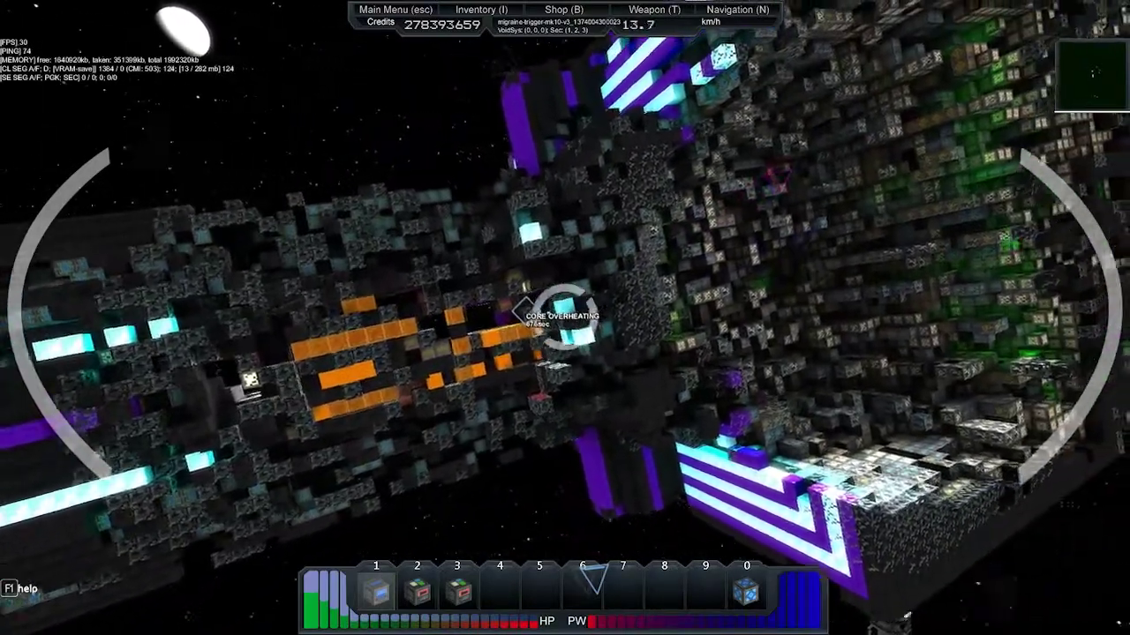
key("w")
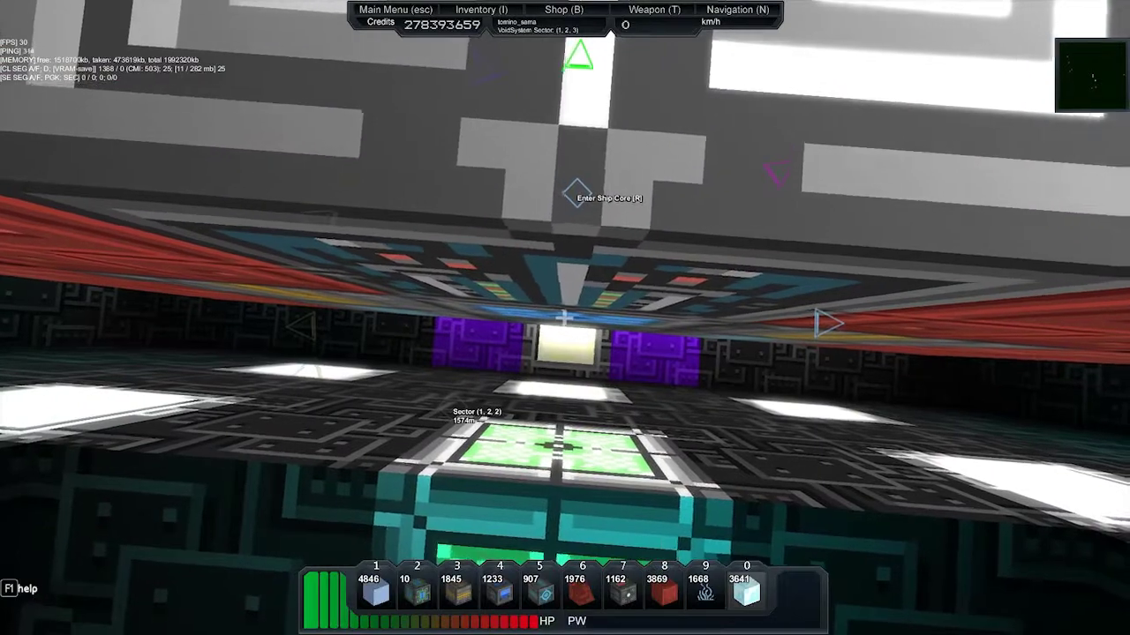
Pilot the shuttle through the corridor, then take control of another small ship's core.
key("r")
scroll(565, 318, "down", 1)
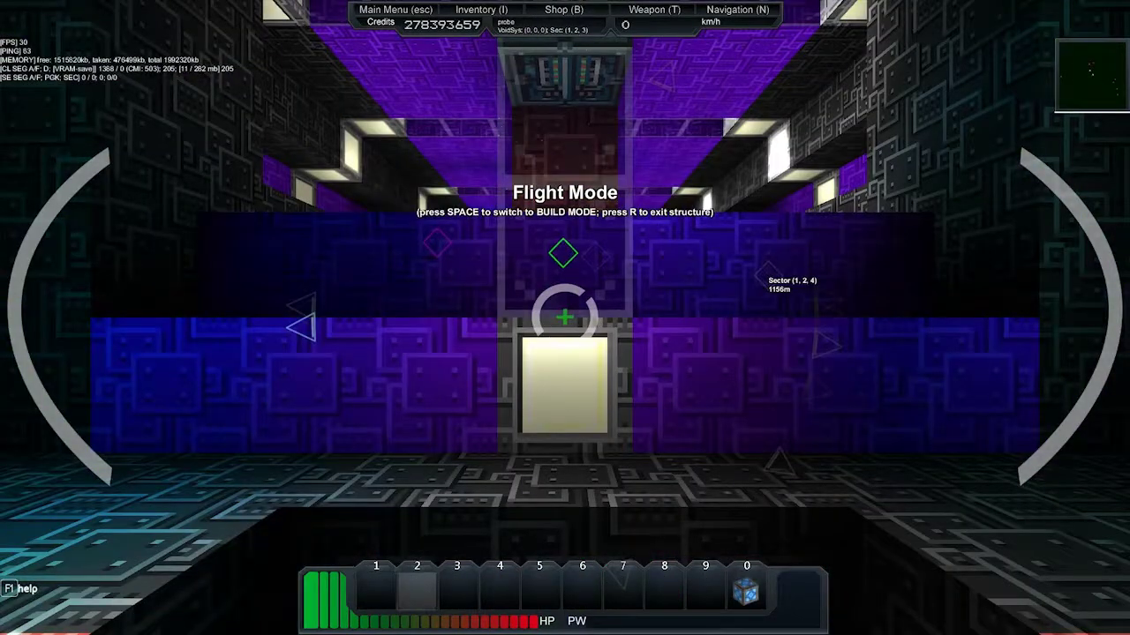
scroll(565, 318, "down", 2)
scroll(565, 318, "down", 1)
scroll(565, 318, "down", 2)
scroll(565, 318, "down", 3)
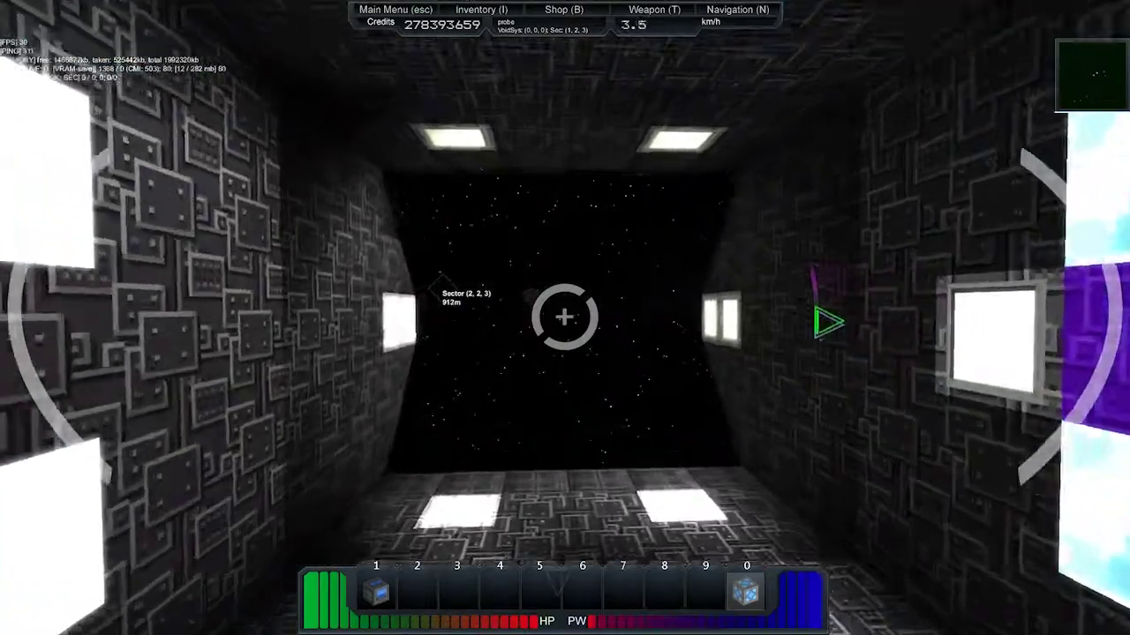
key("w")
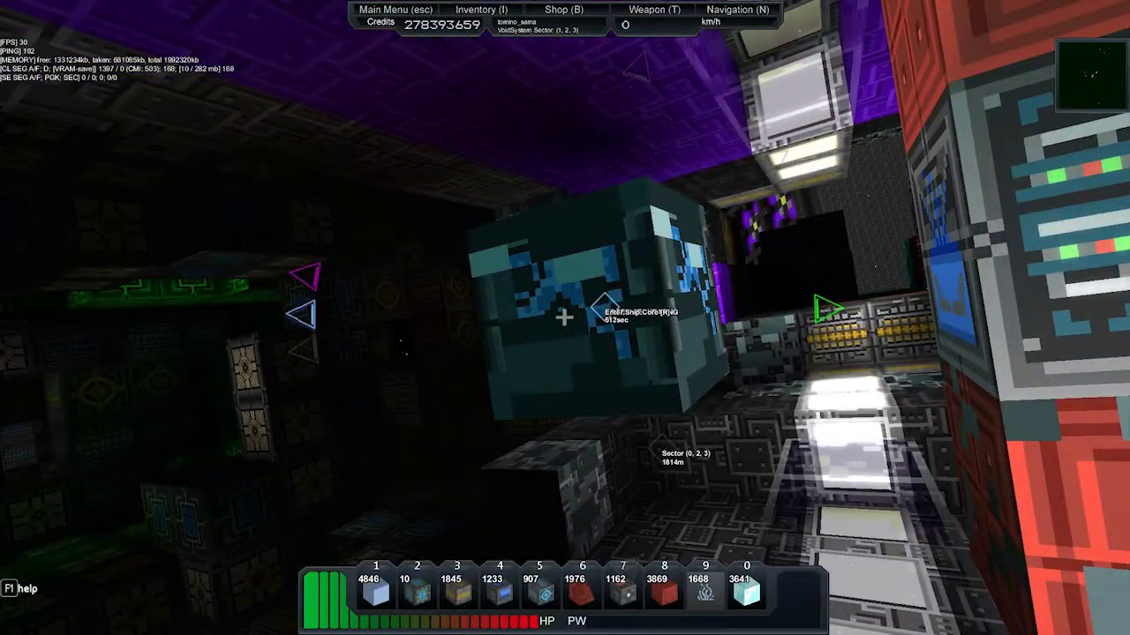
key("r")
Review the ship's weapons list, then select weapon 1 and fire it.
key("w")
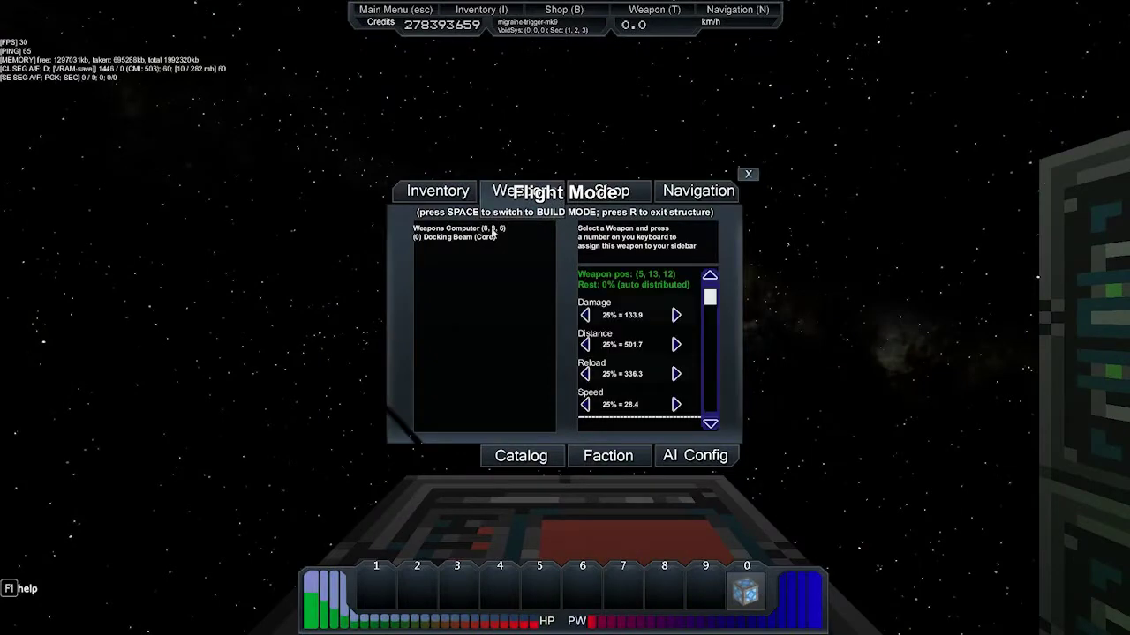
left_click(748, 173)
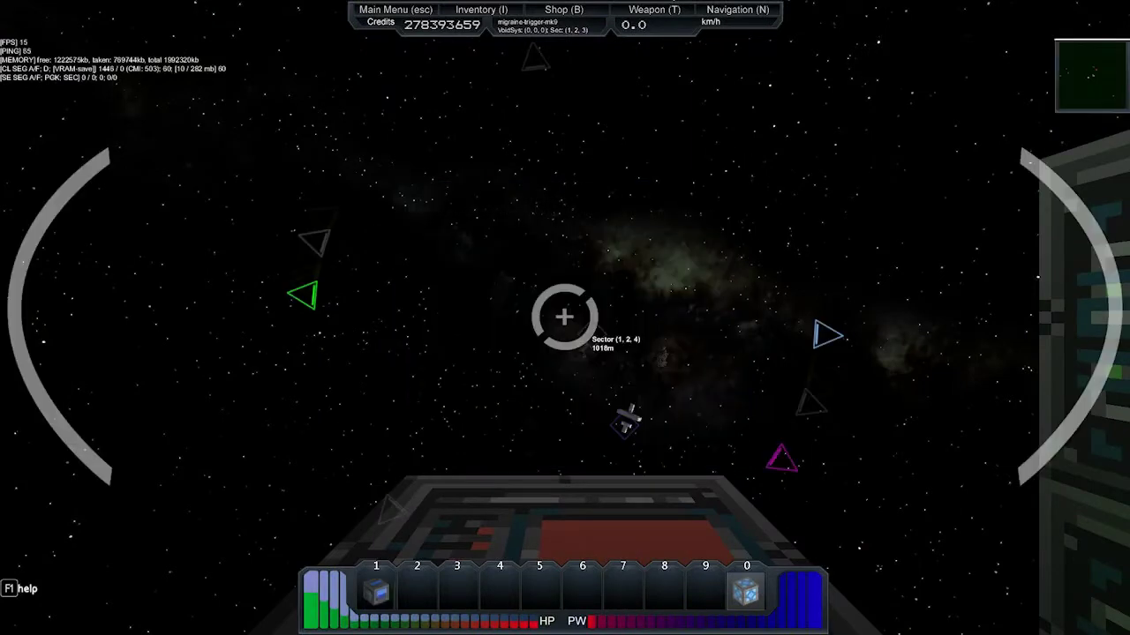
key("1")
left_click(565, 315)
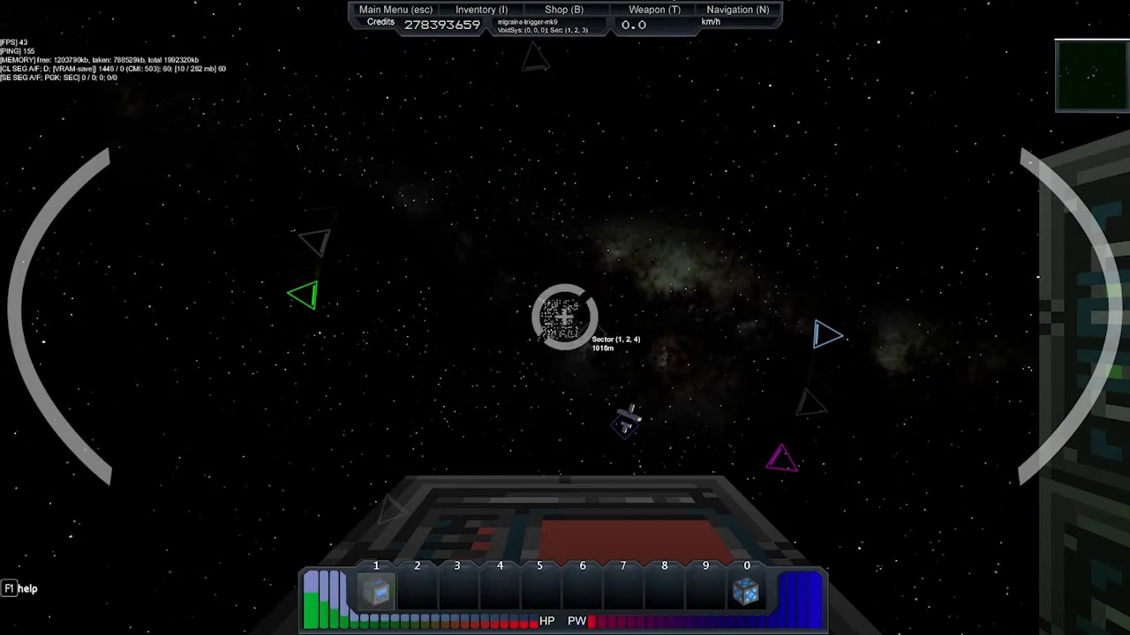
Keep firing weapon 1 at the target ahead, then exit the ship on foot.
left_click(564, 316)
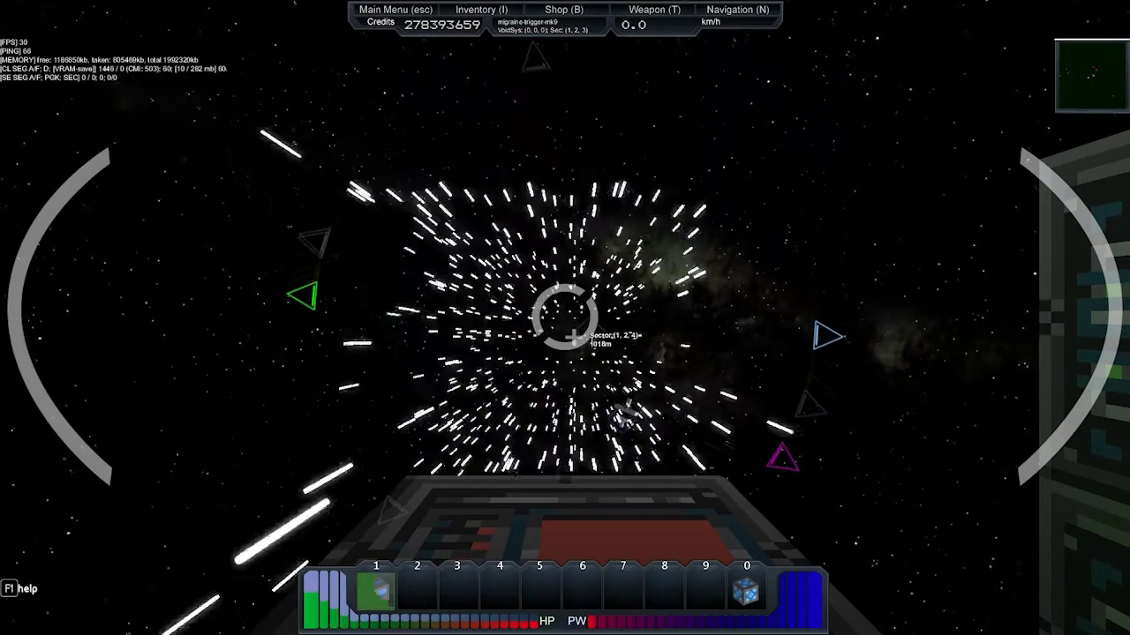
left_click(564, 316)
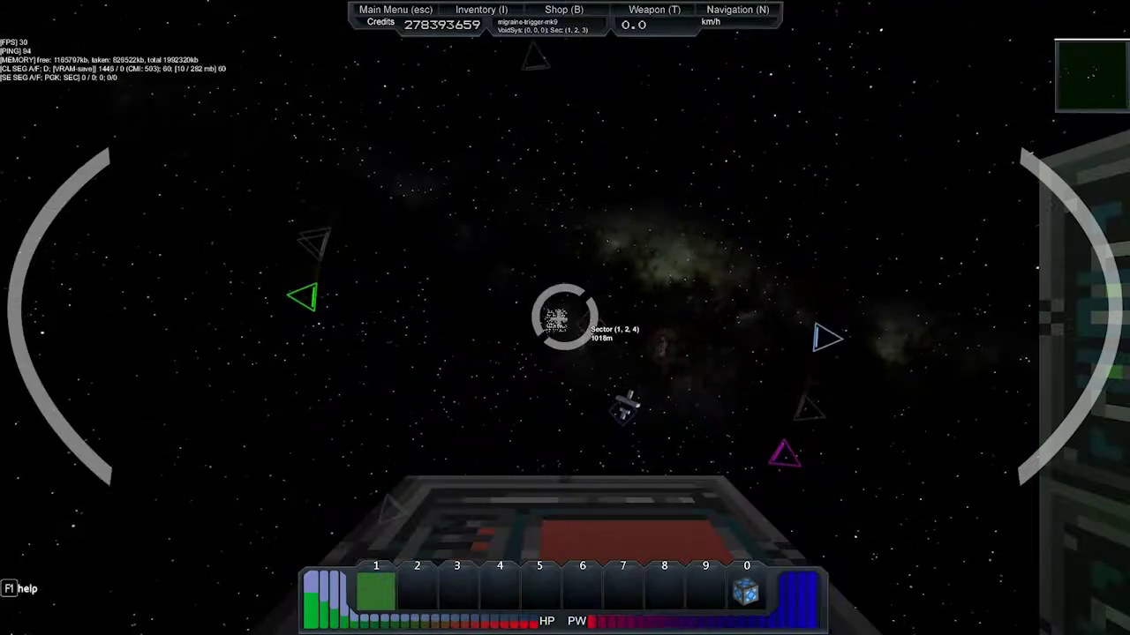
left_click(565, 316)
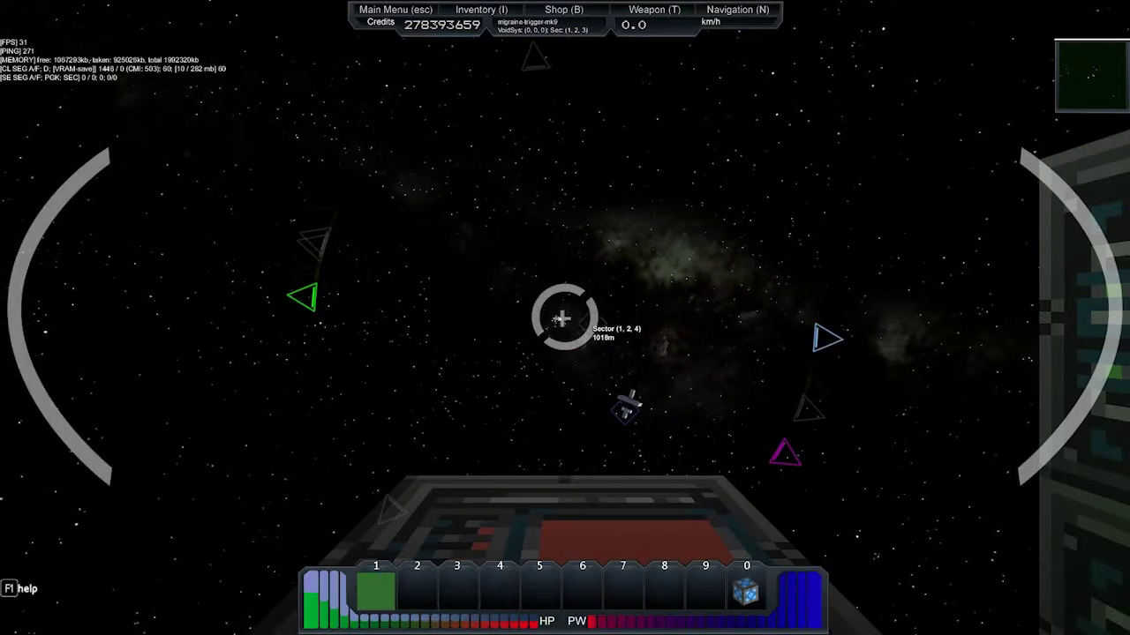
left_click(565, 316)
left_click(565, 316)
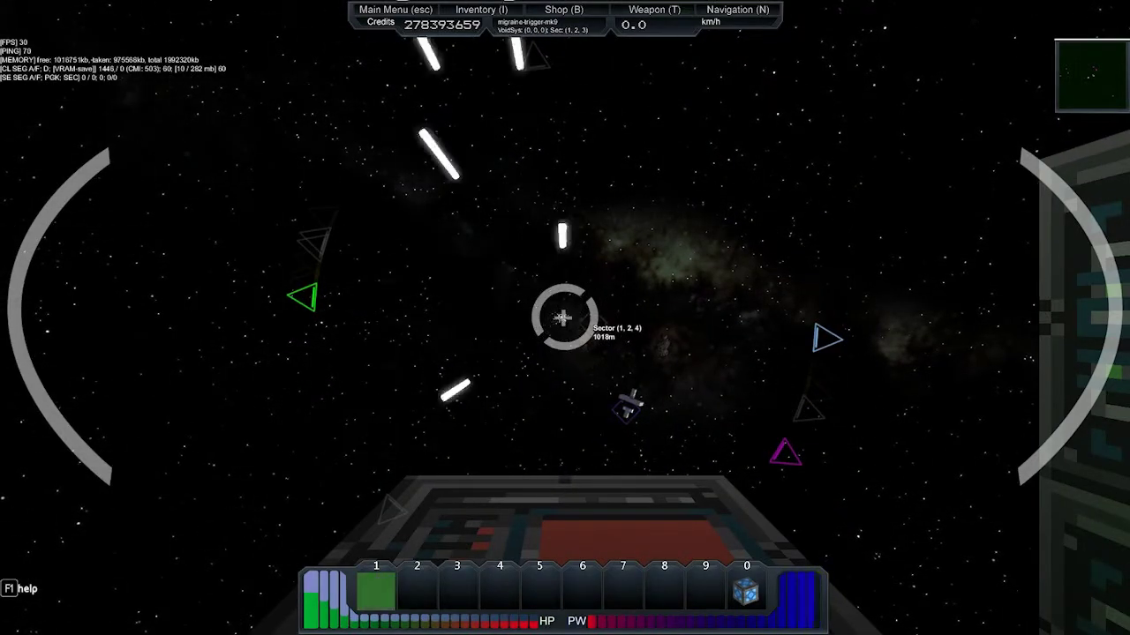
left_click(564, 316)
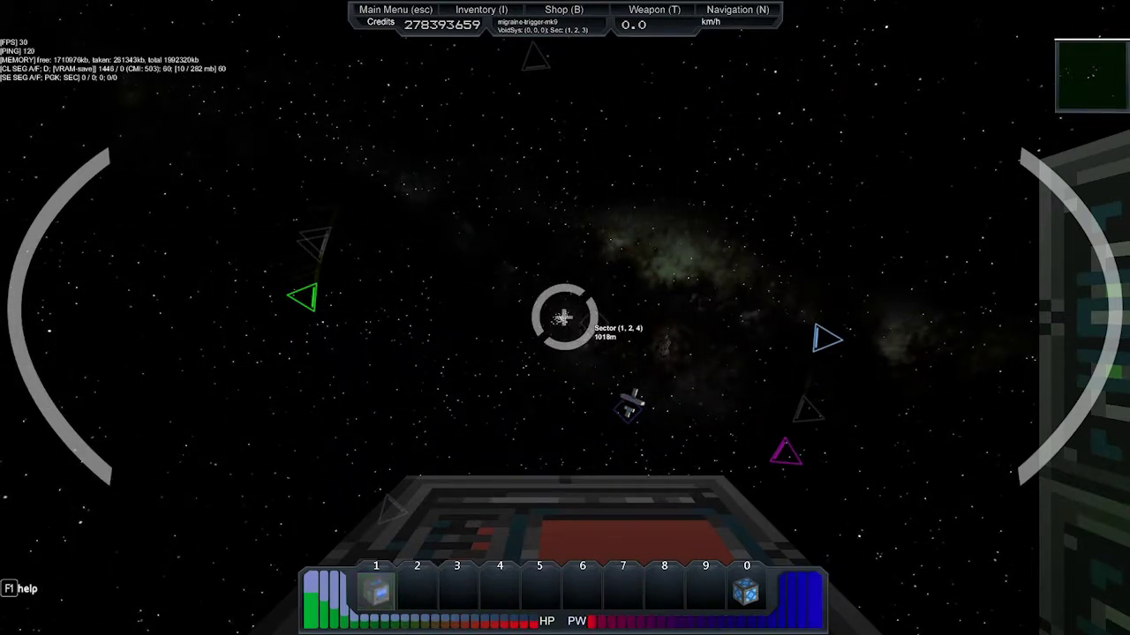
key("r")
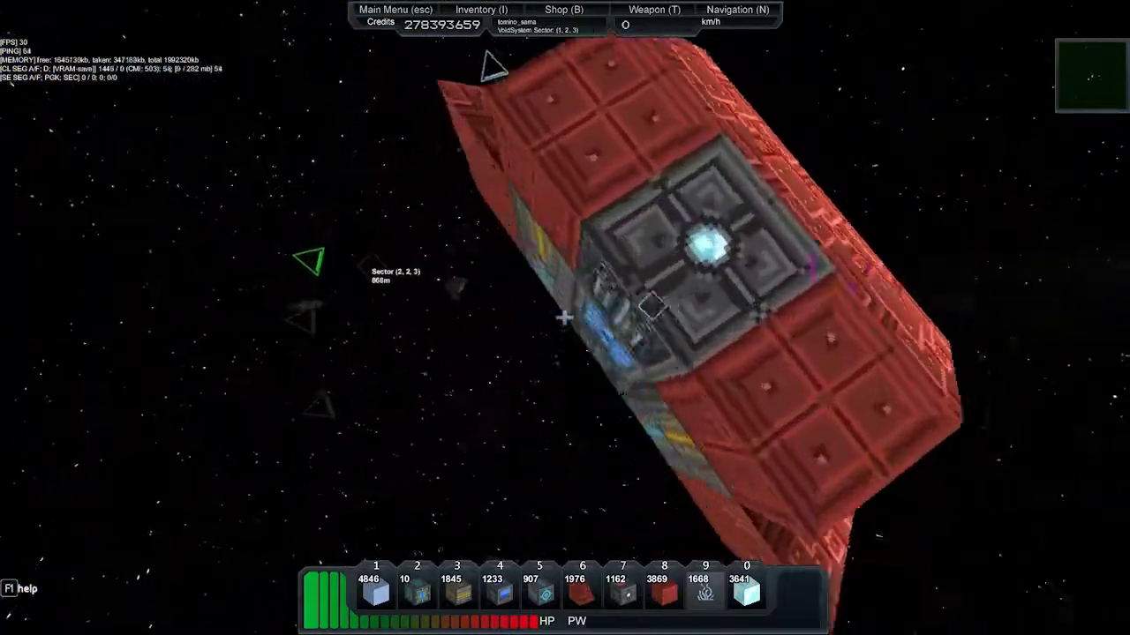
Board the red ship at its core and fly it toward the neon-trimmed fleet ship.
key("r")
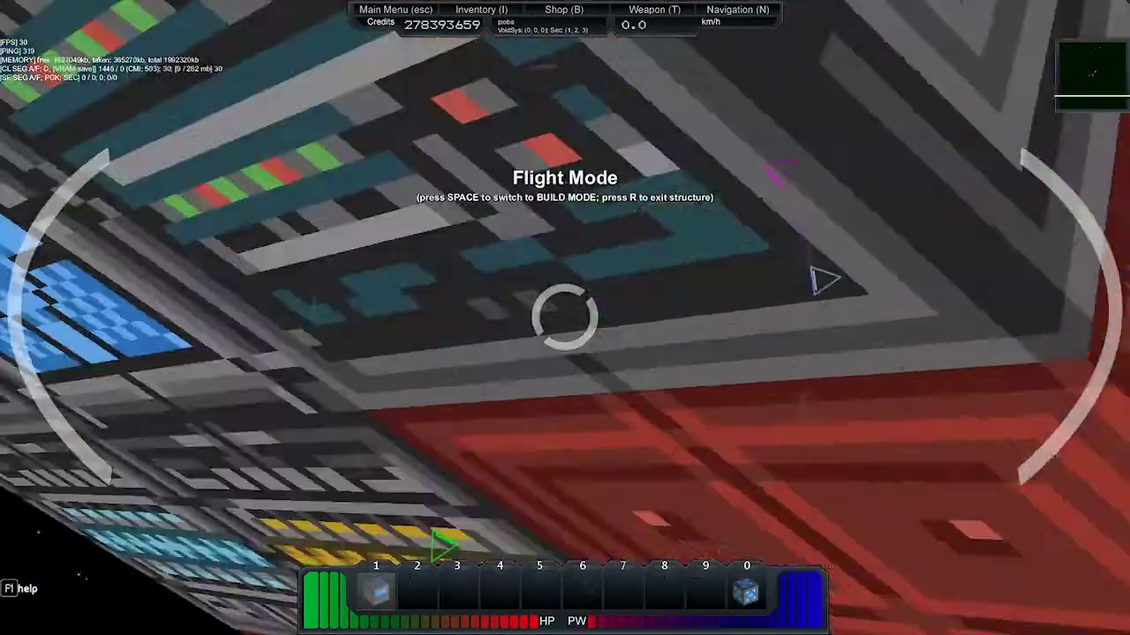
key("w")
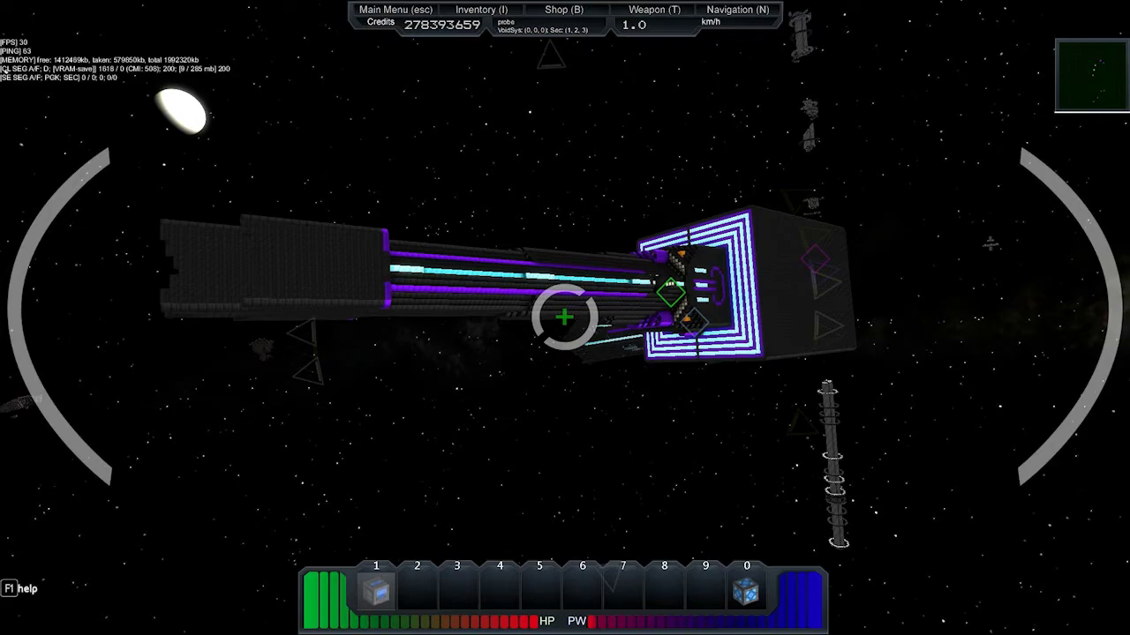
Speed past the fleet ship and station, then swing back around them.
key("w")
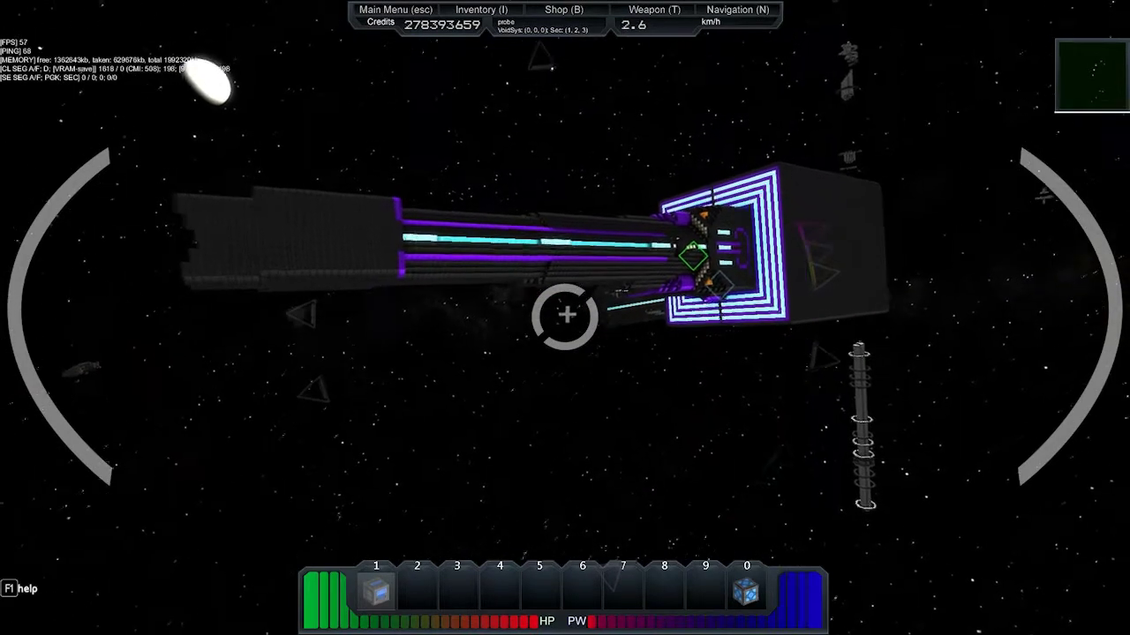
key("w")
key("w")
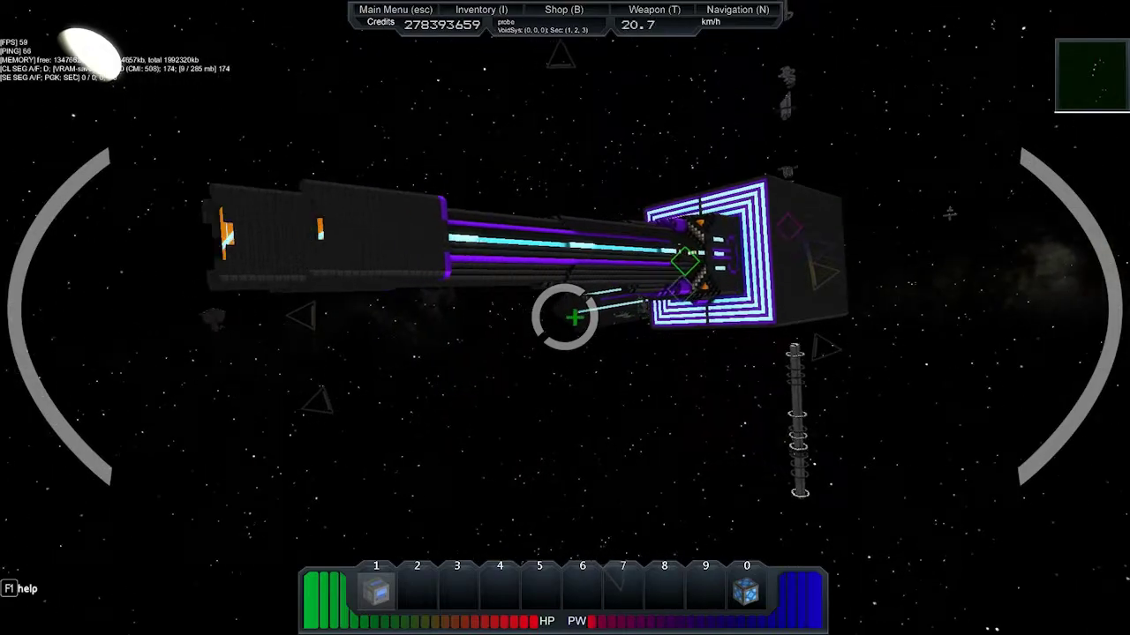
key("w")
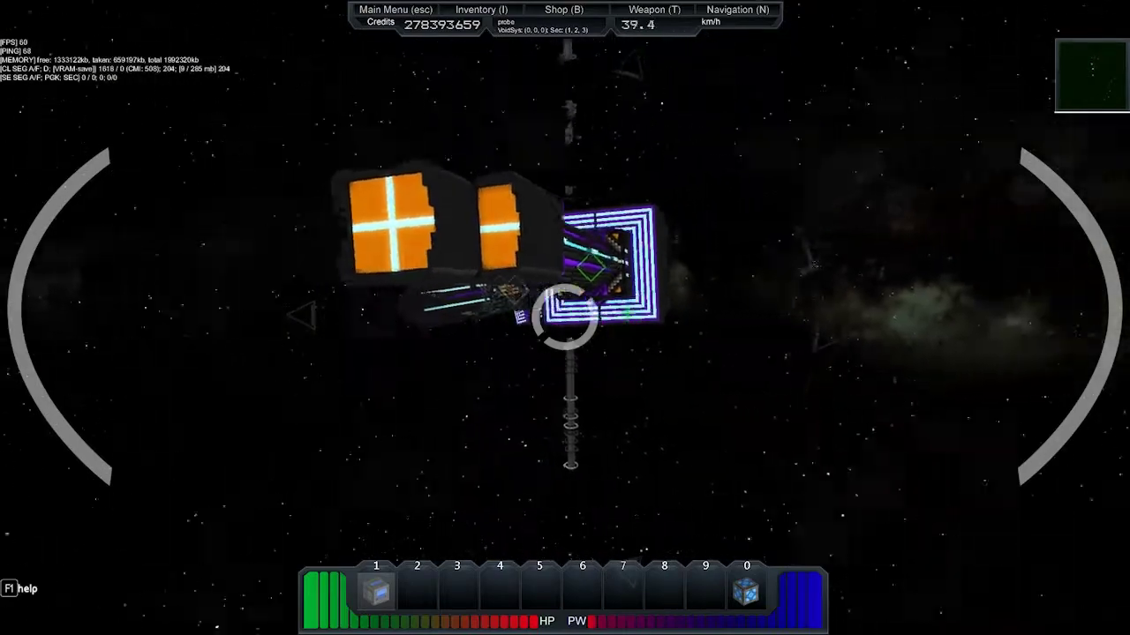
key("w")
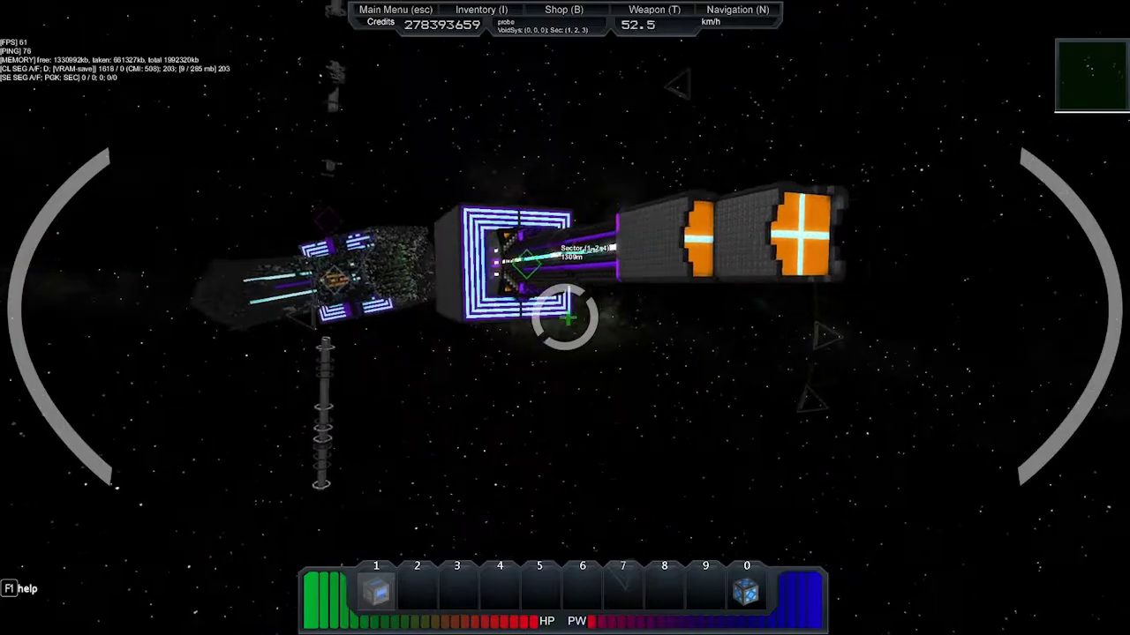
key("s")
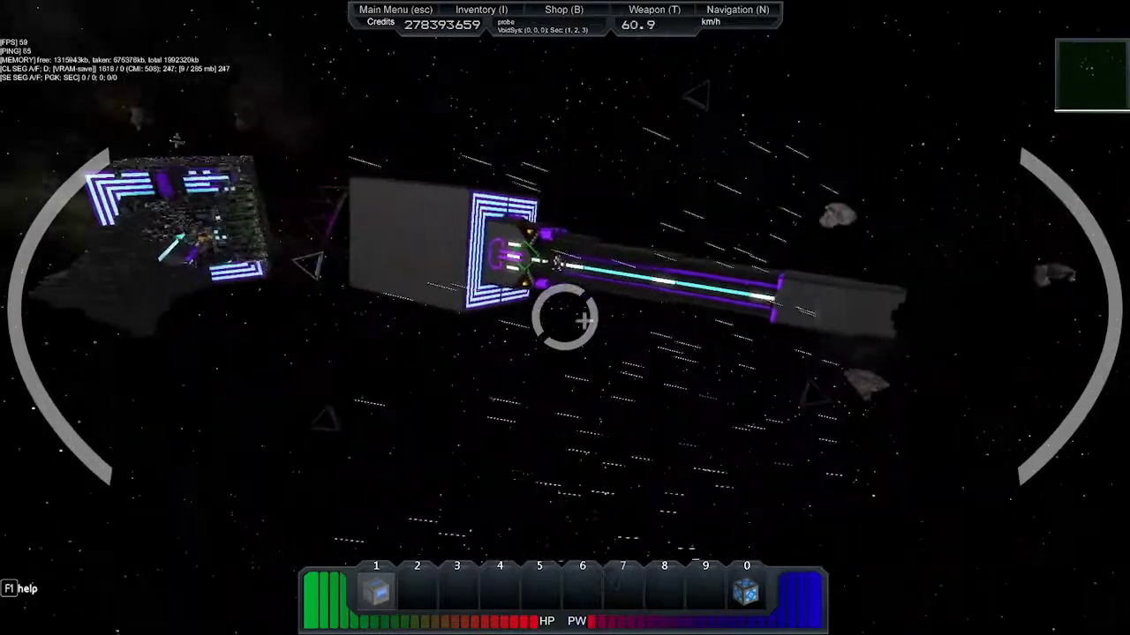
key("s")
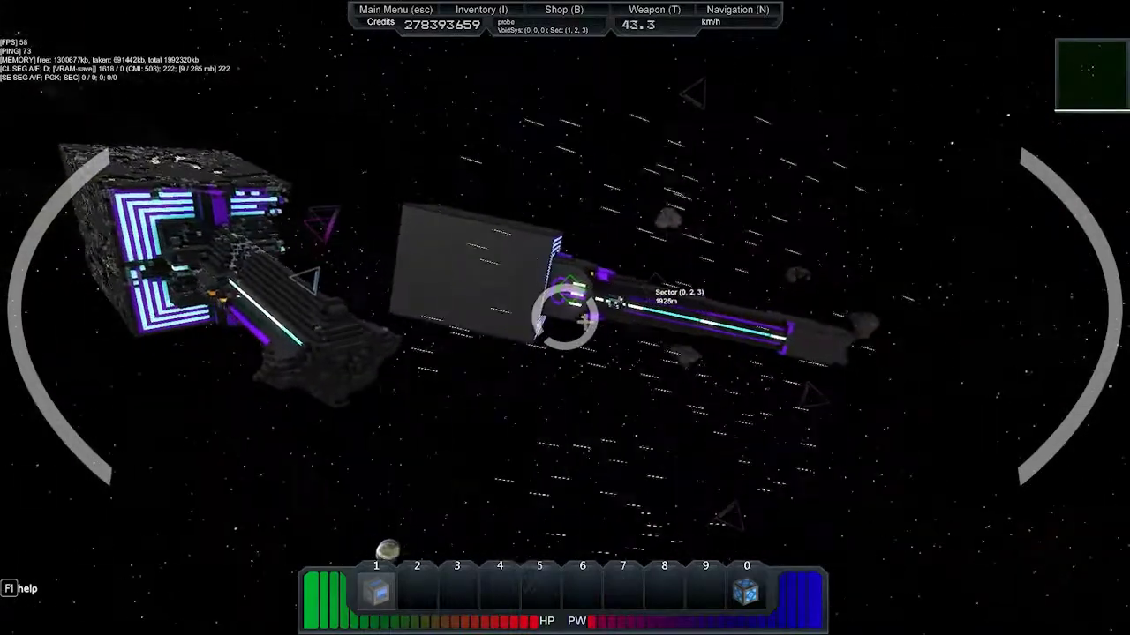
key("w")
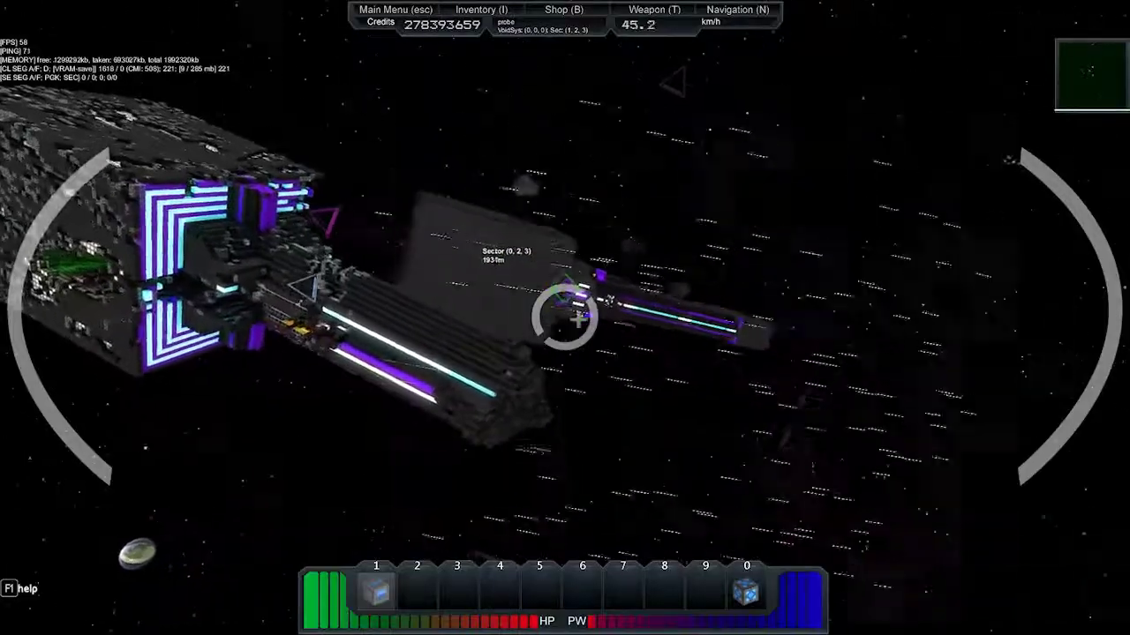
key("w")
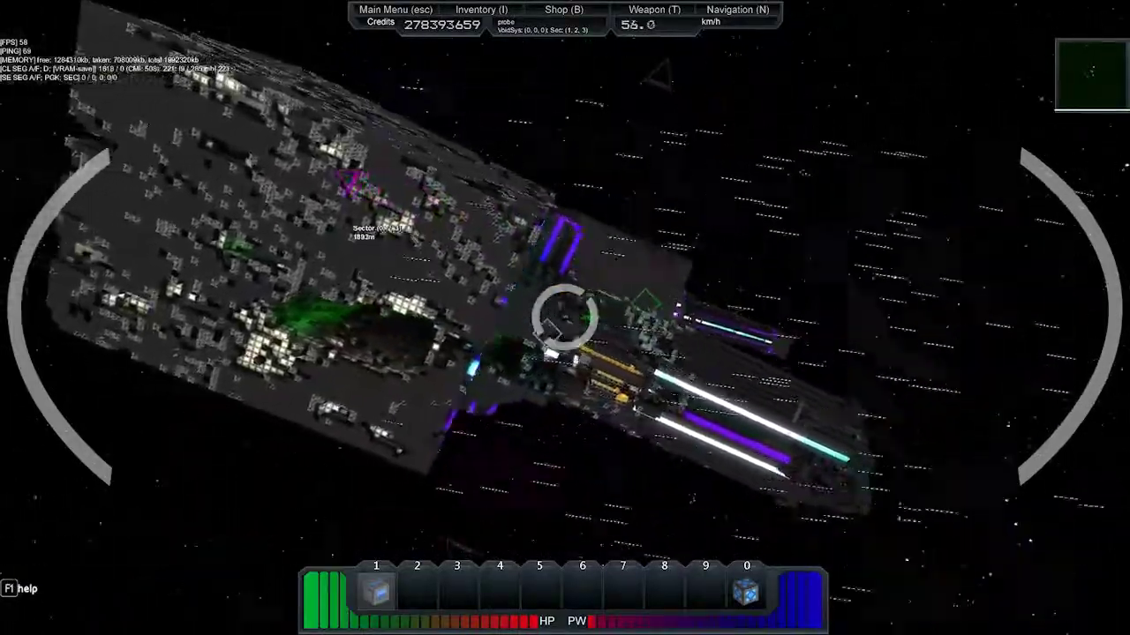
key("w")
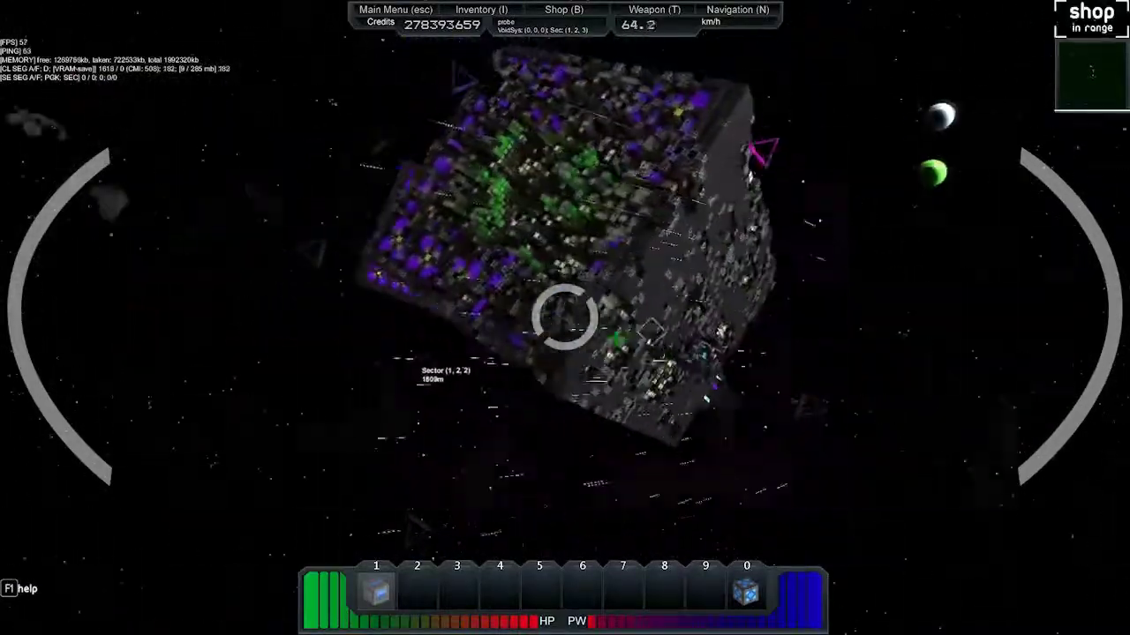
key("s")
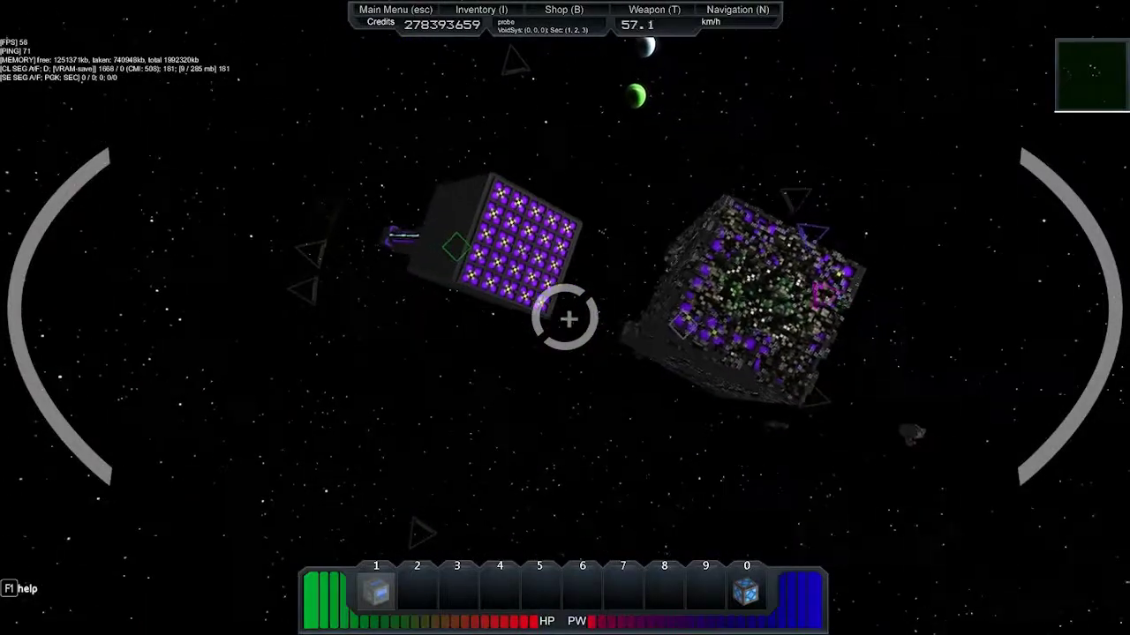
key("s")
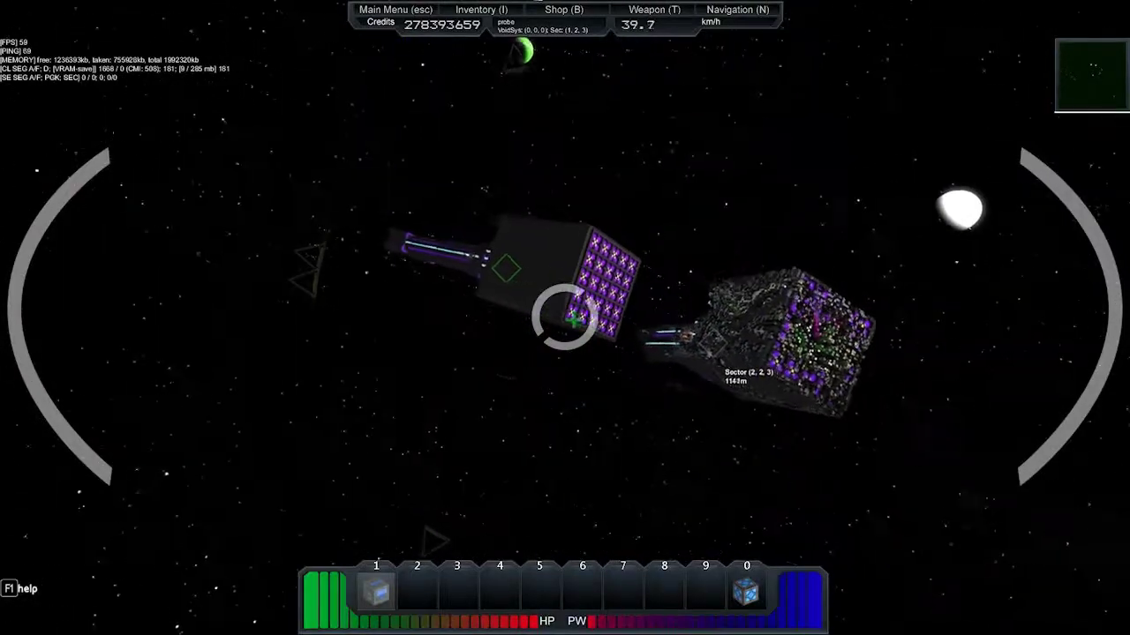
key("w")
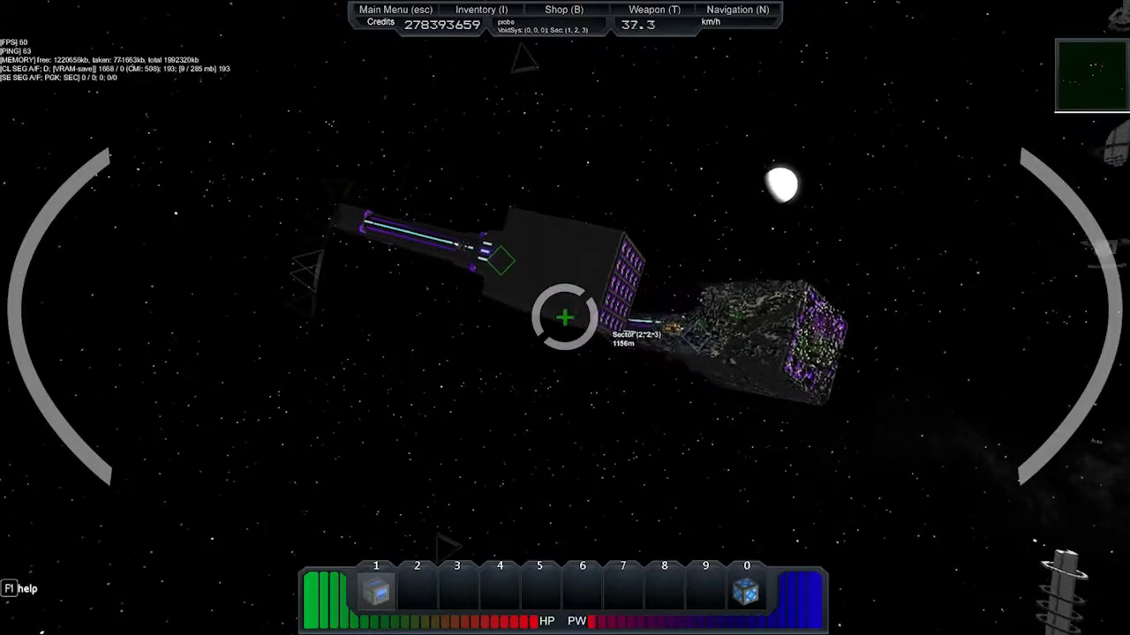
key("w")
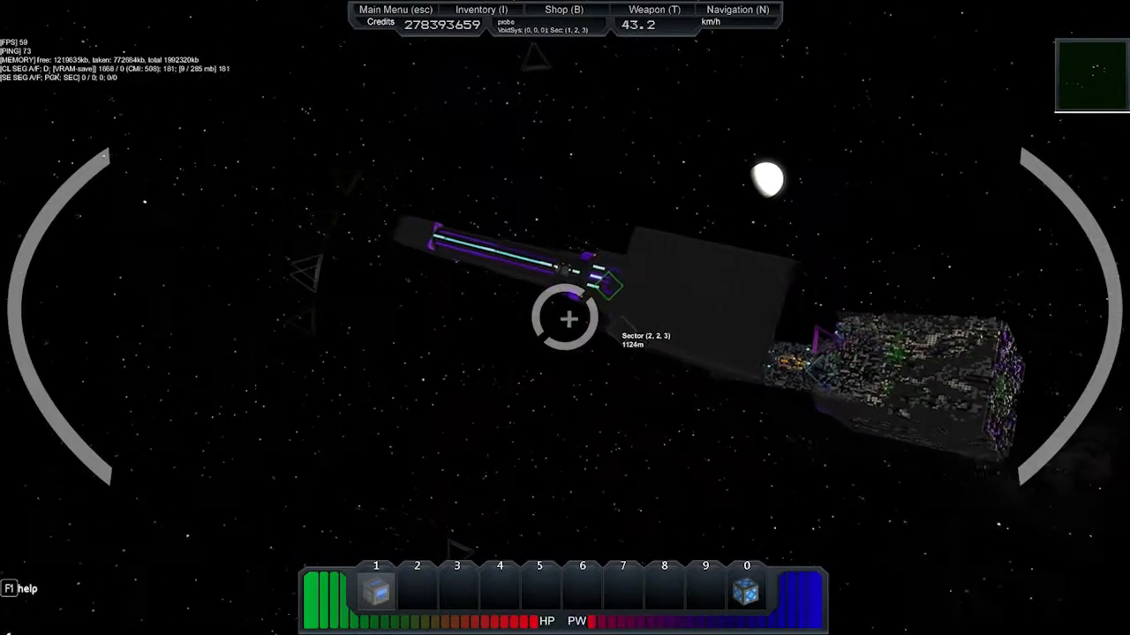
key("w")
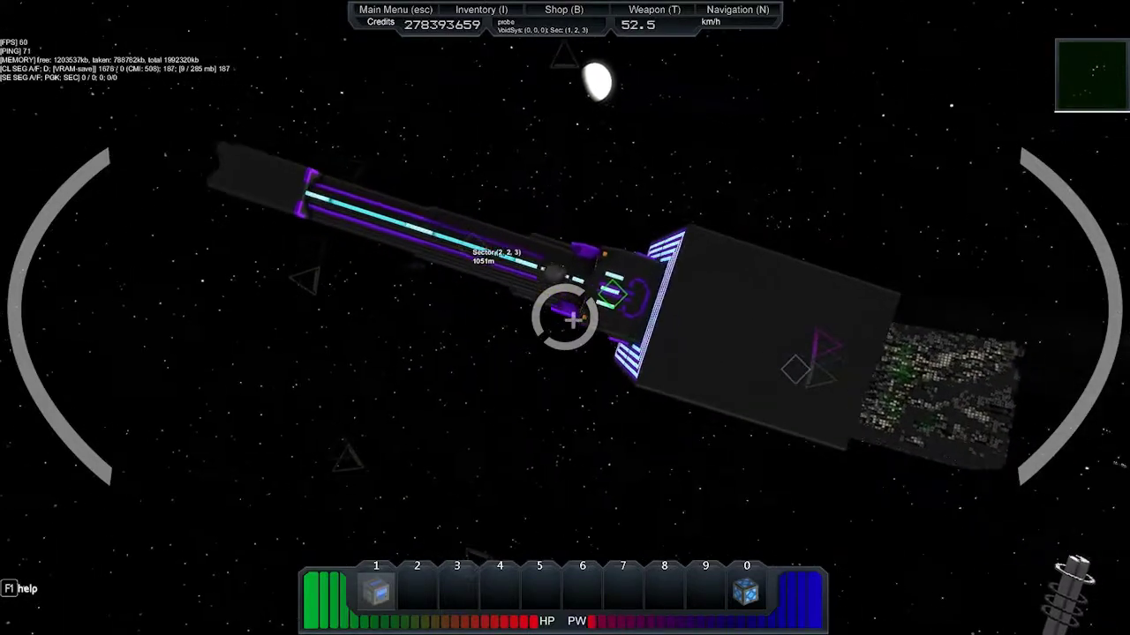
key("w")
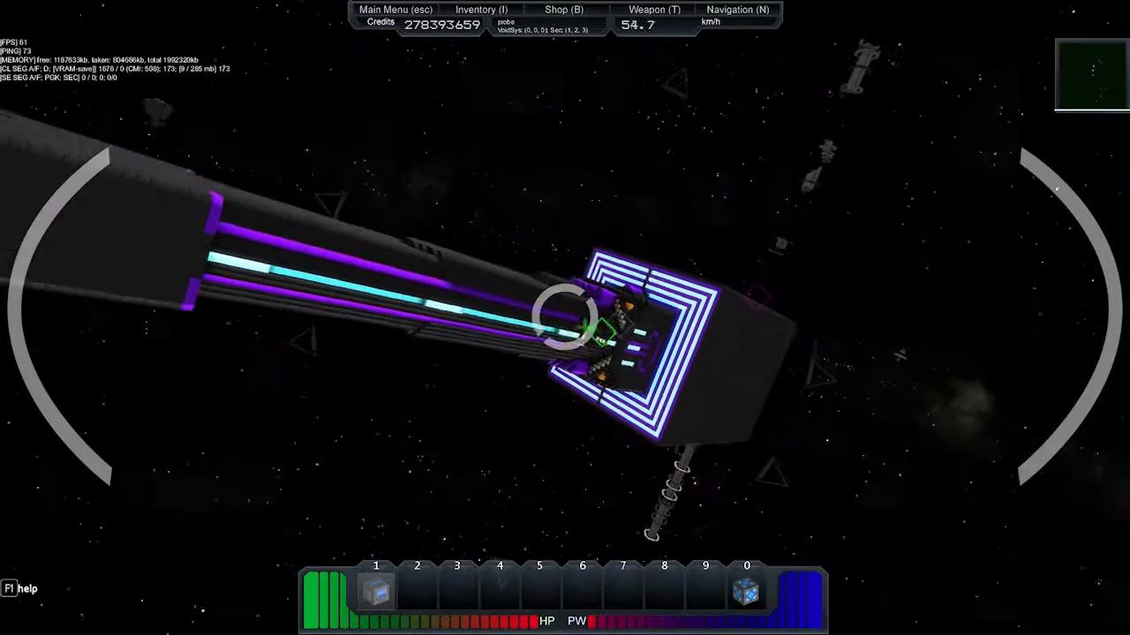
key("s")
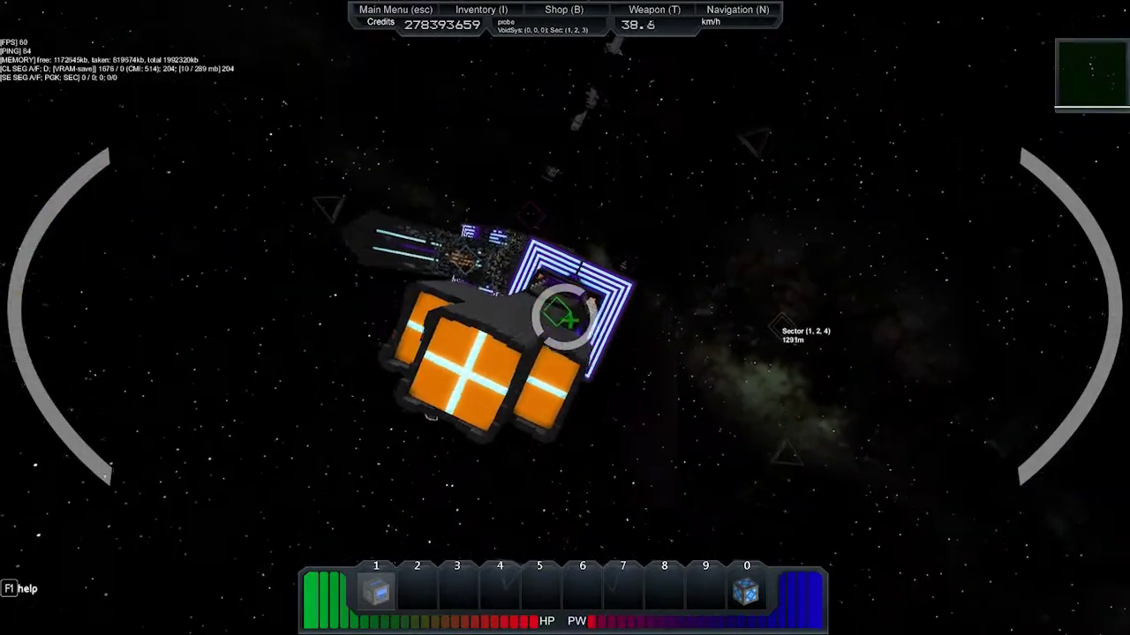
key("s")
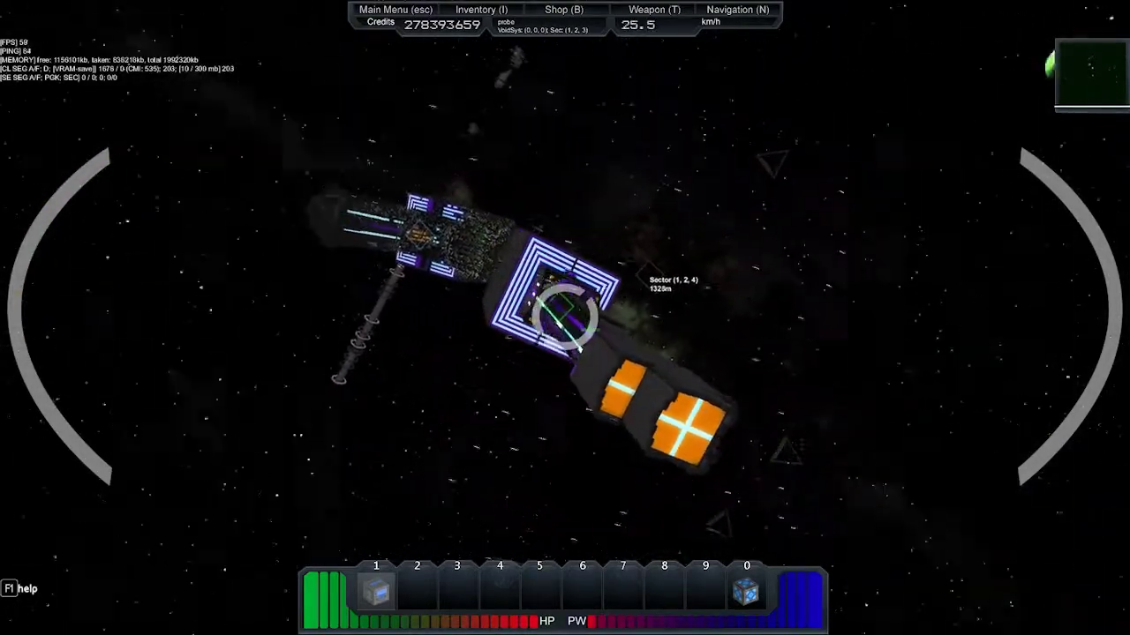
Circle the glowing square bow and stop against the ship's front face.
key("w")
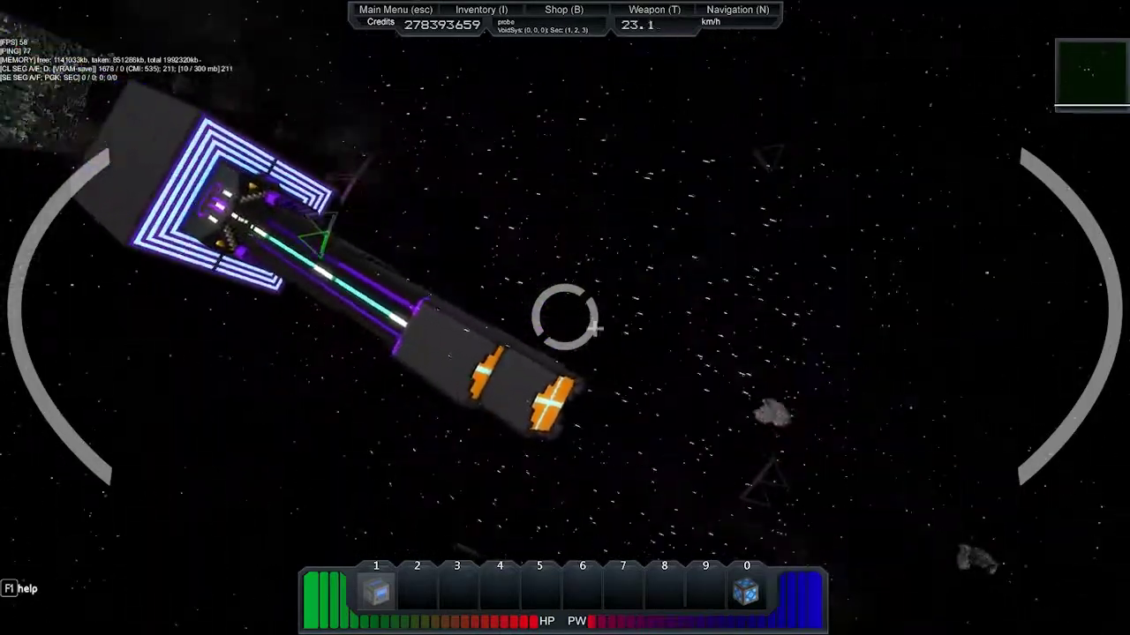
key("s")
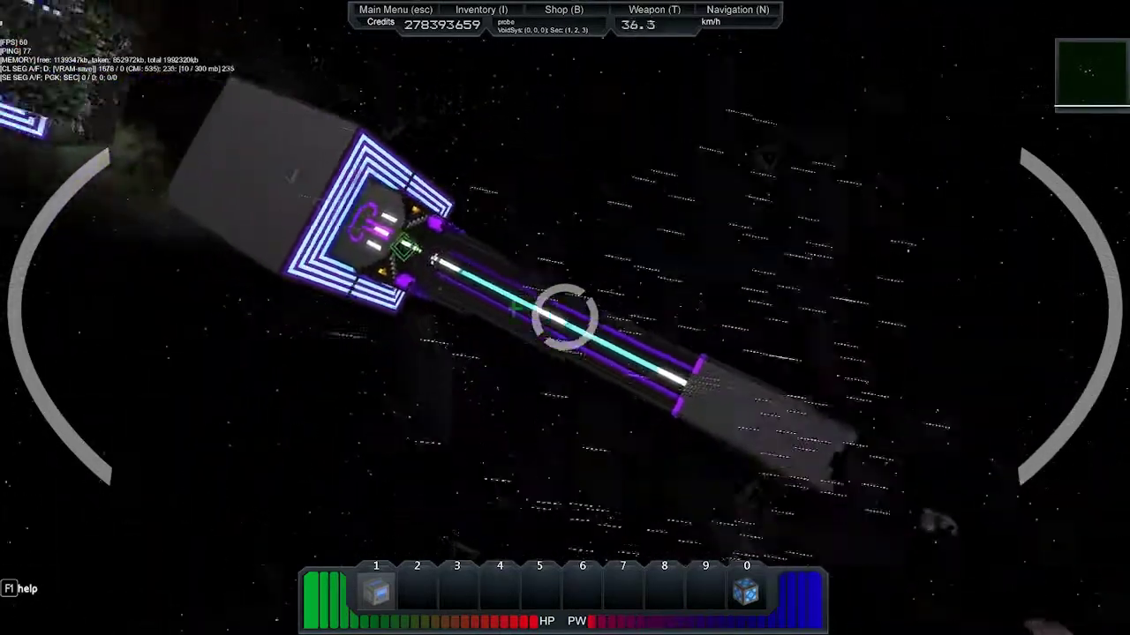
key("s")
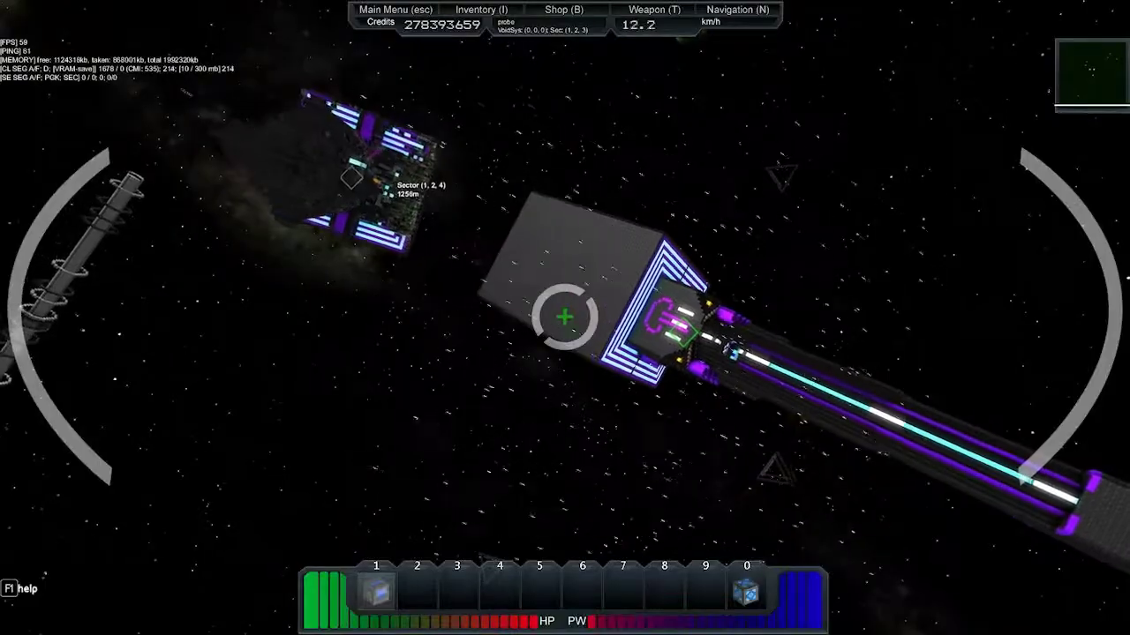
key("w")
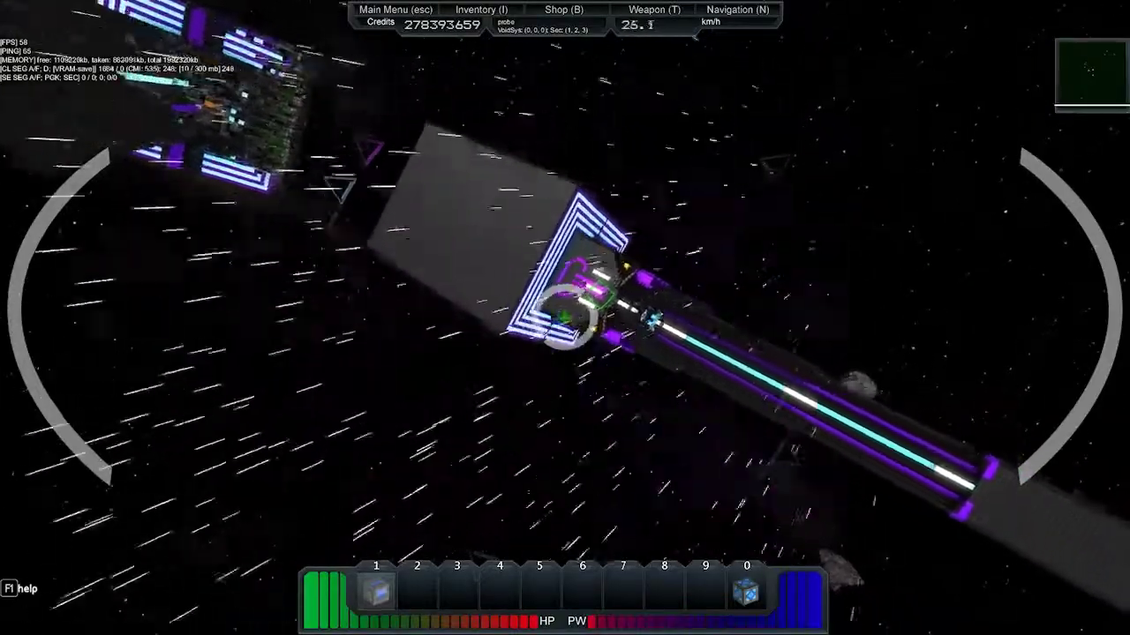
key("w")
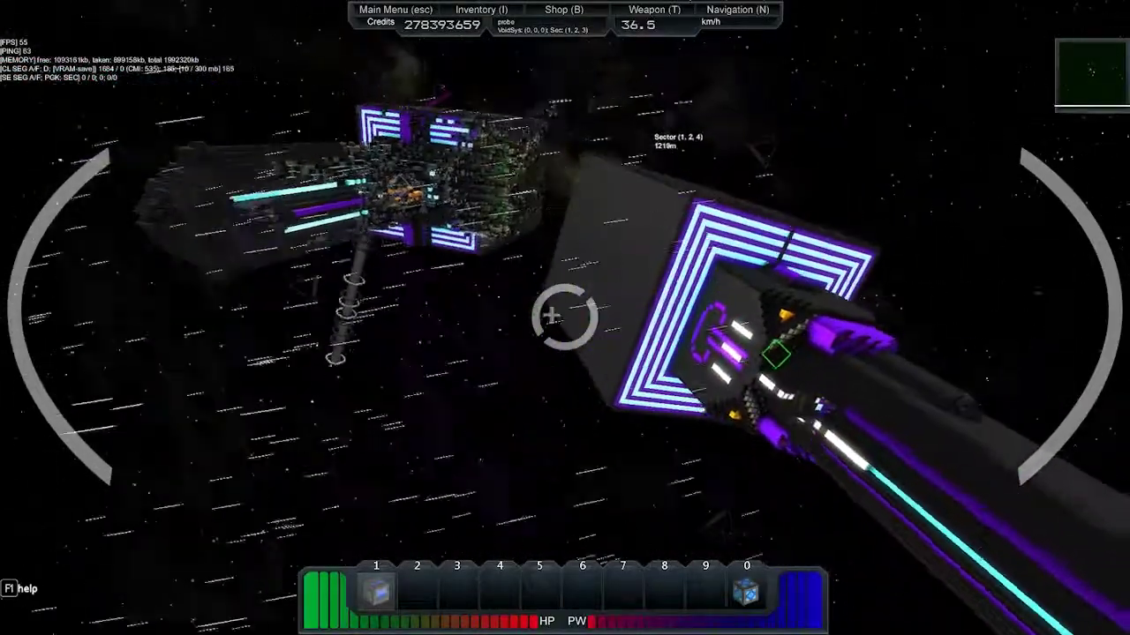
key("s")
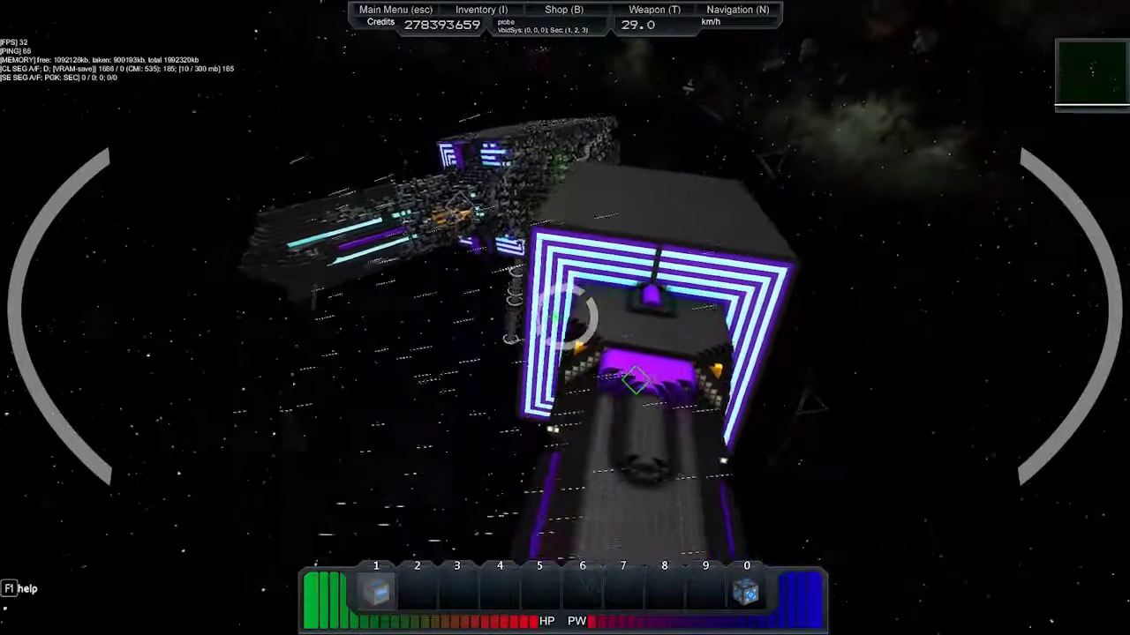
key("s")
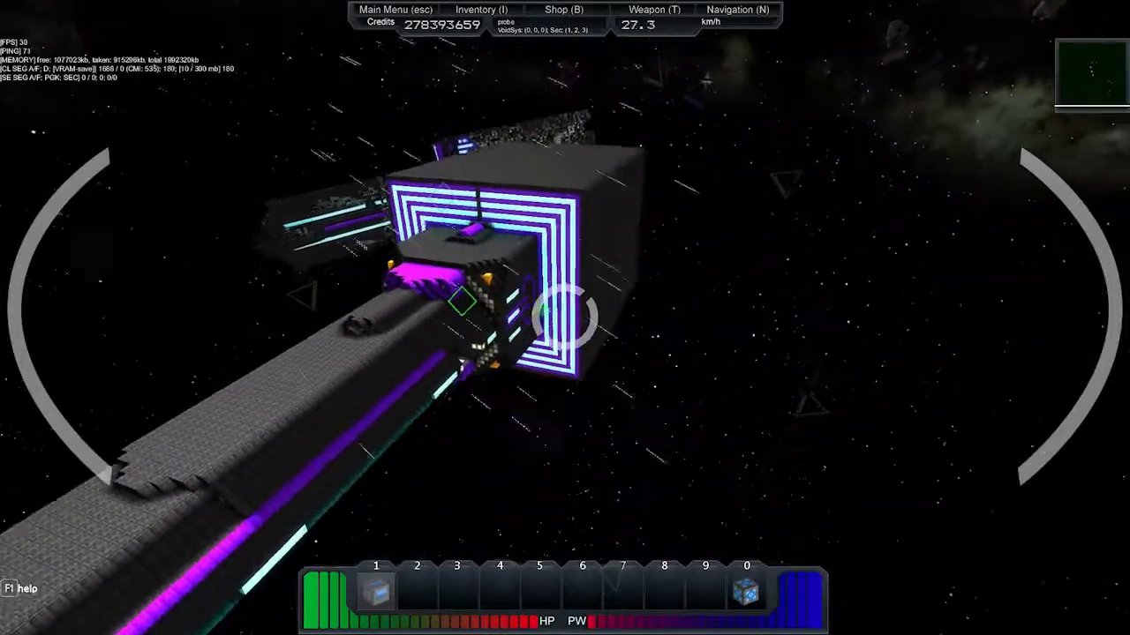
key("s")
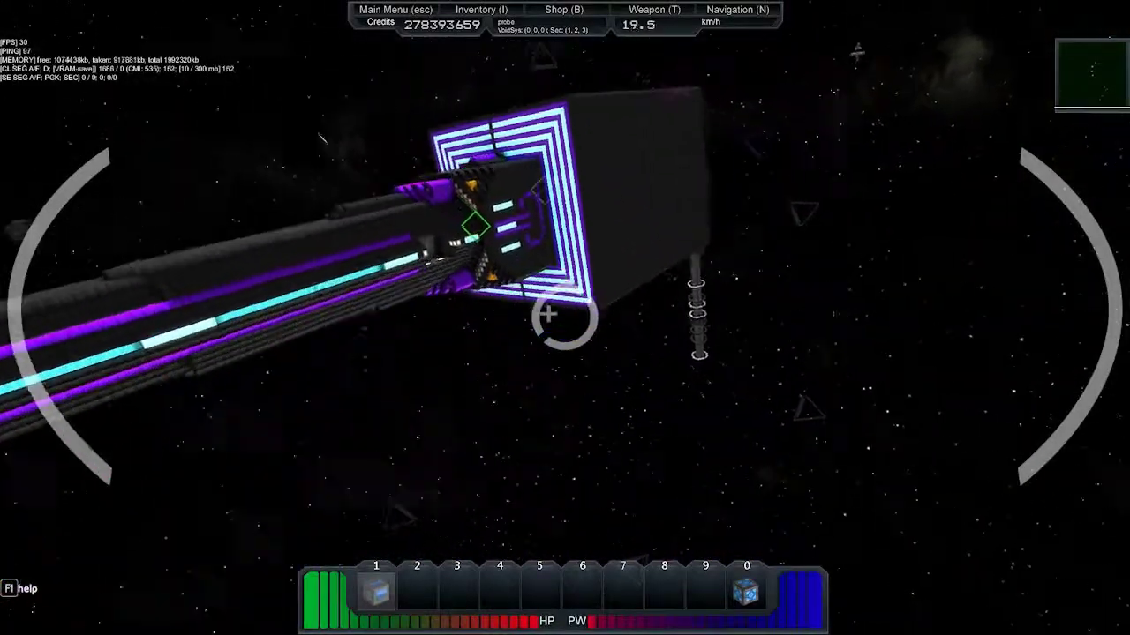
key("w")
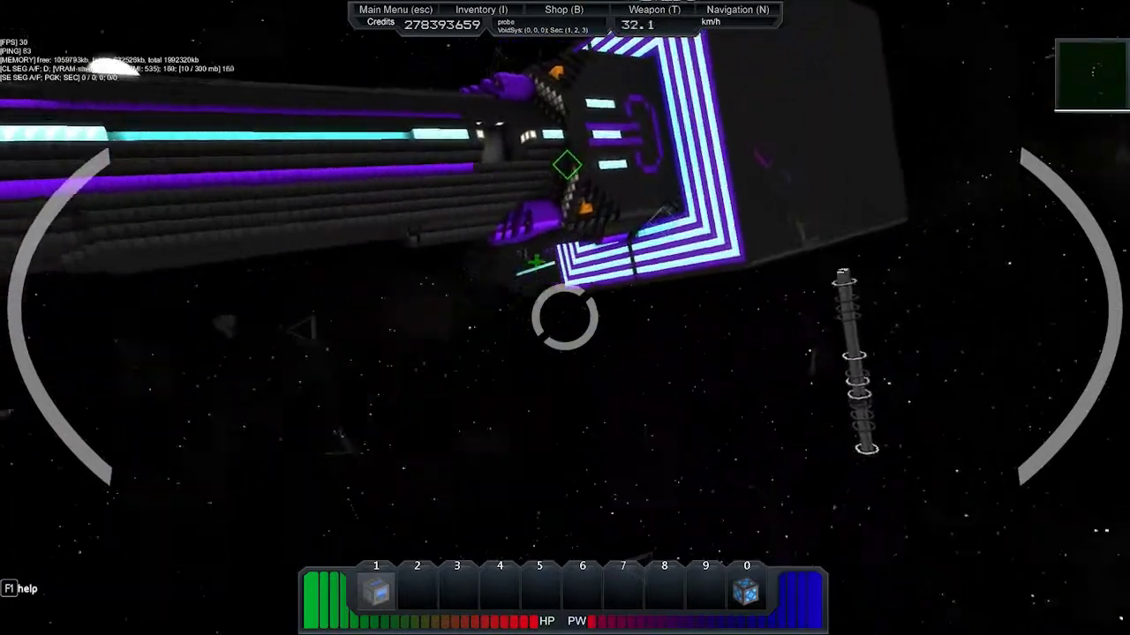
key("s")
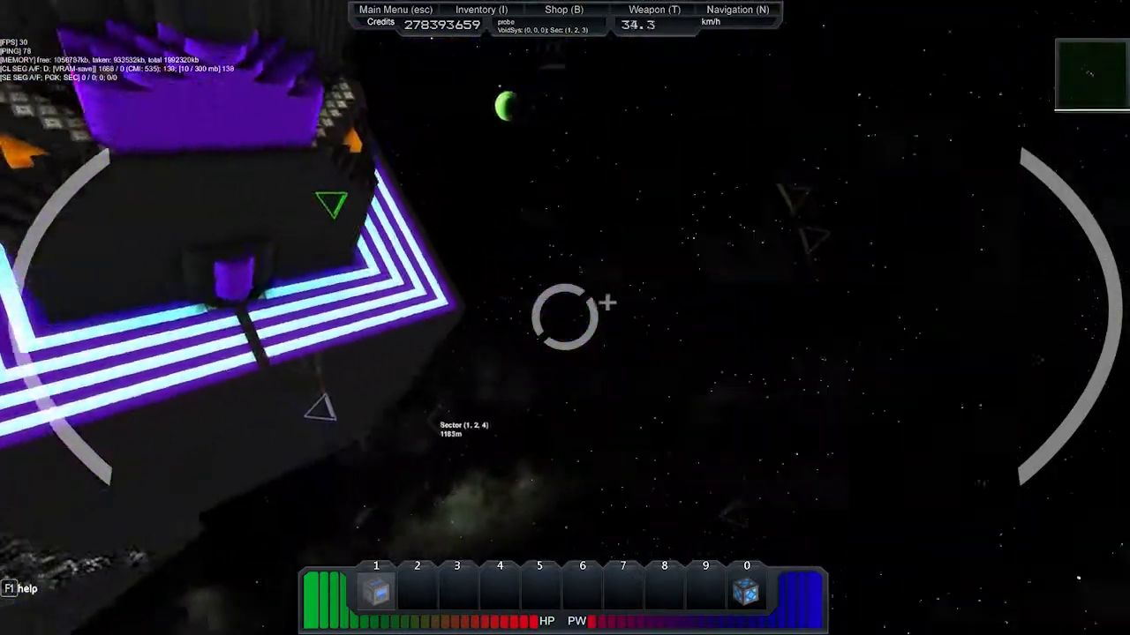
key("s")
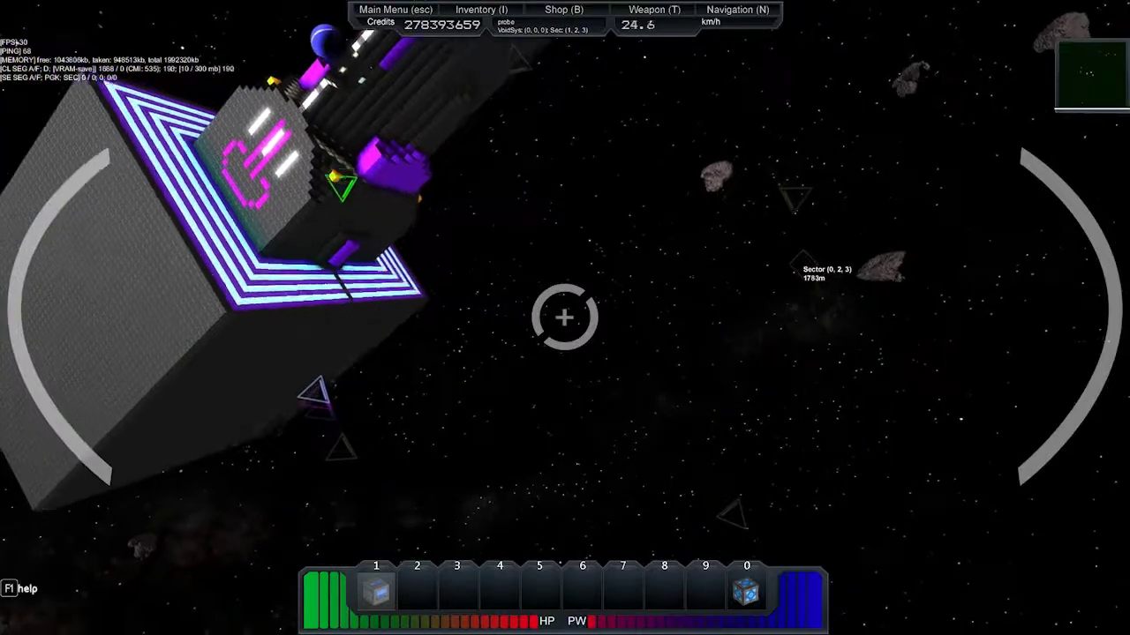
key("w")
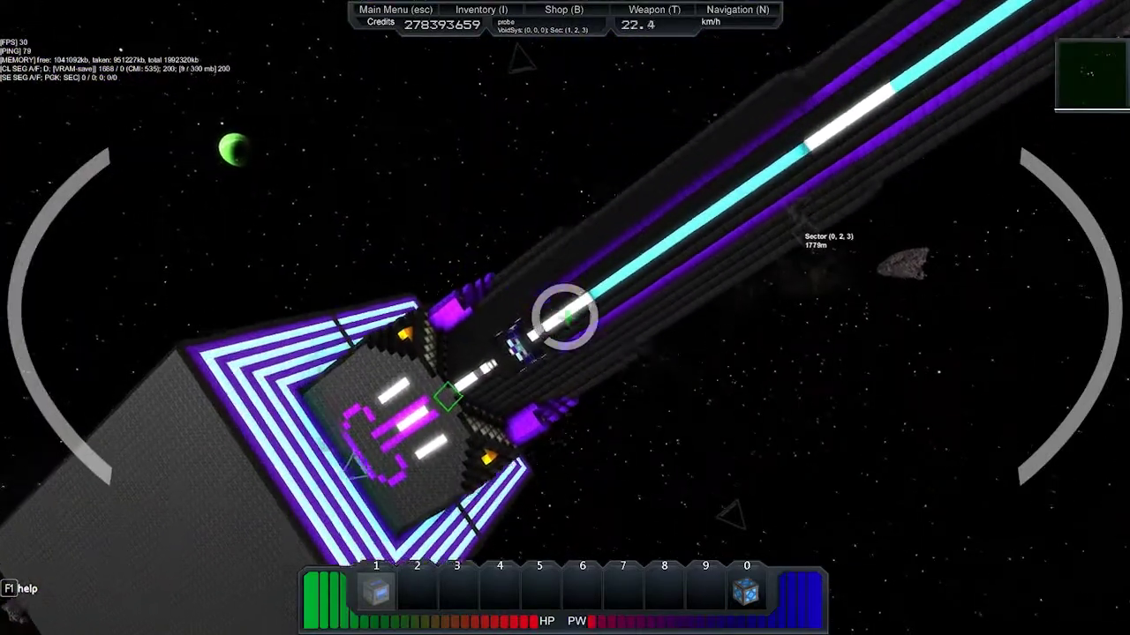
key("s")
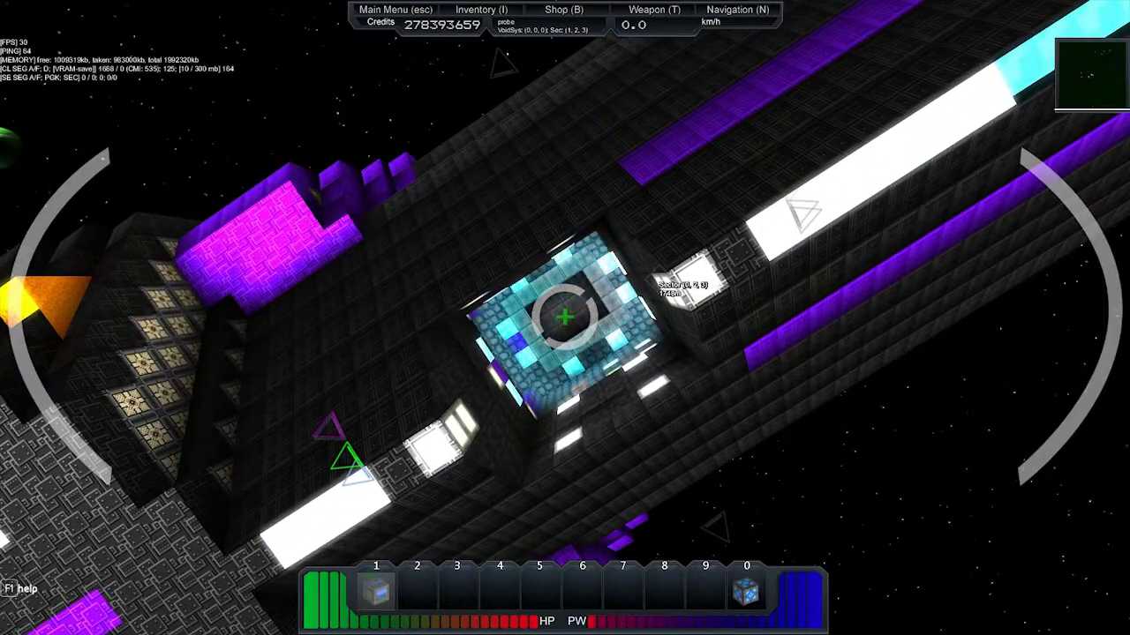
Fly through the opening and down the corridor inside the fleet ship.
key("w")
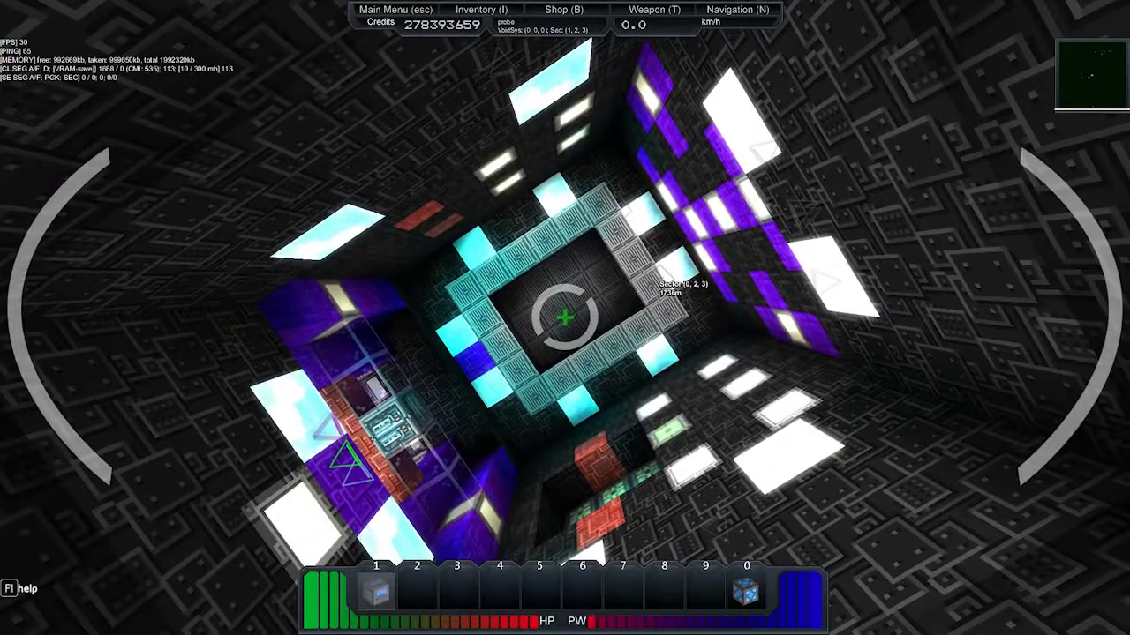
key("w")
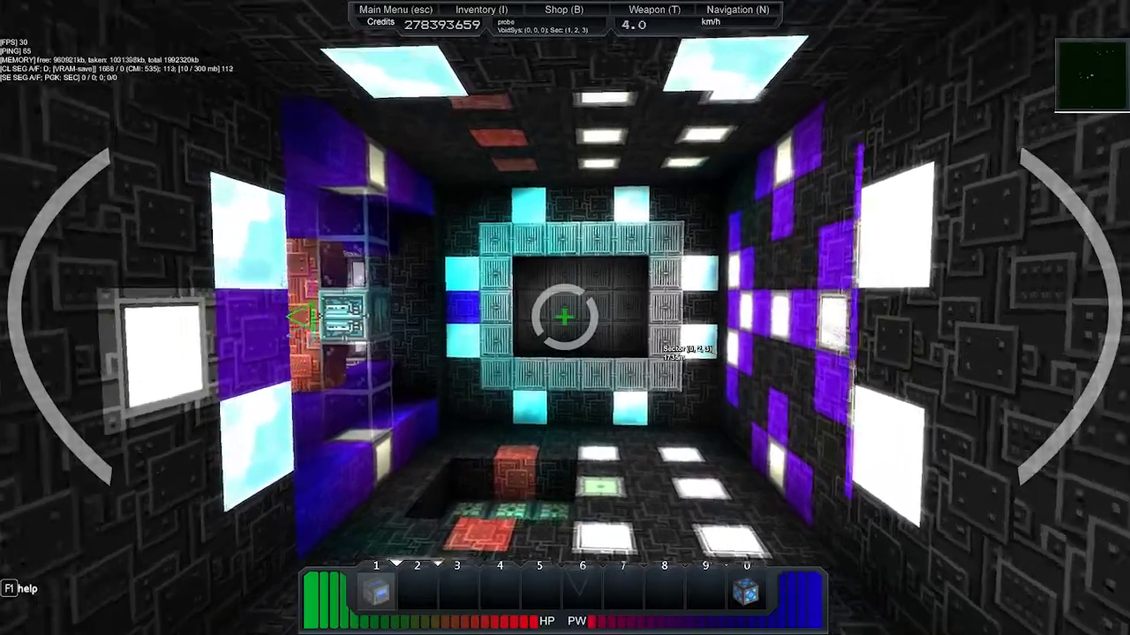
key("w")
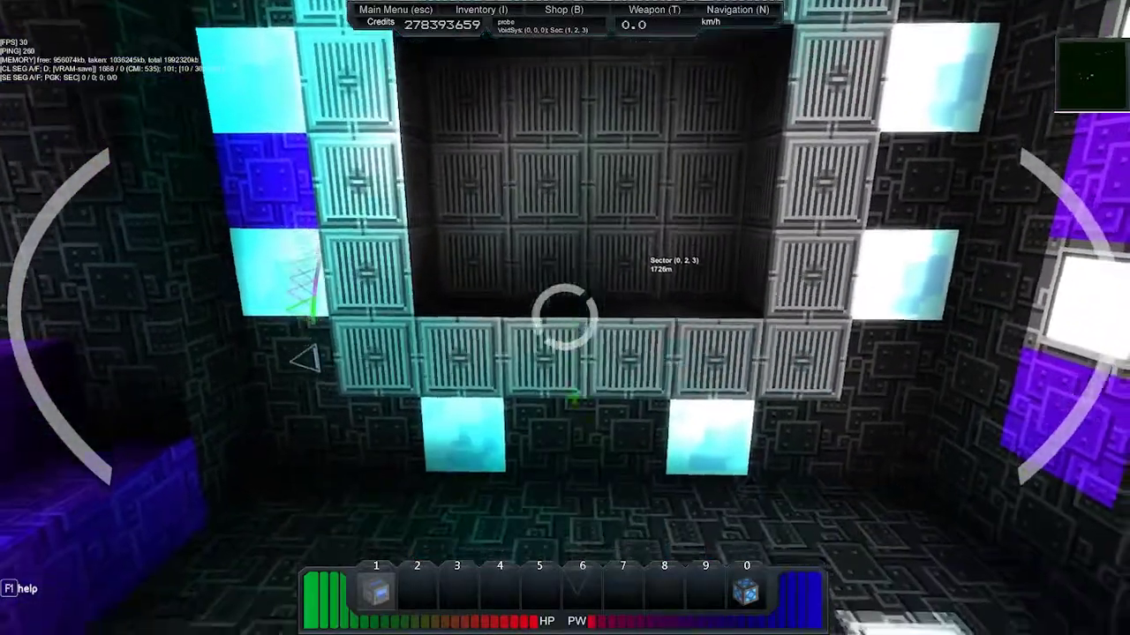
Look down at the docking pad, up at the wall alcove, then toward the red docked craft.
left_click_drag(565, 318, 565, 442)
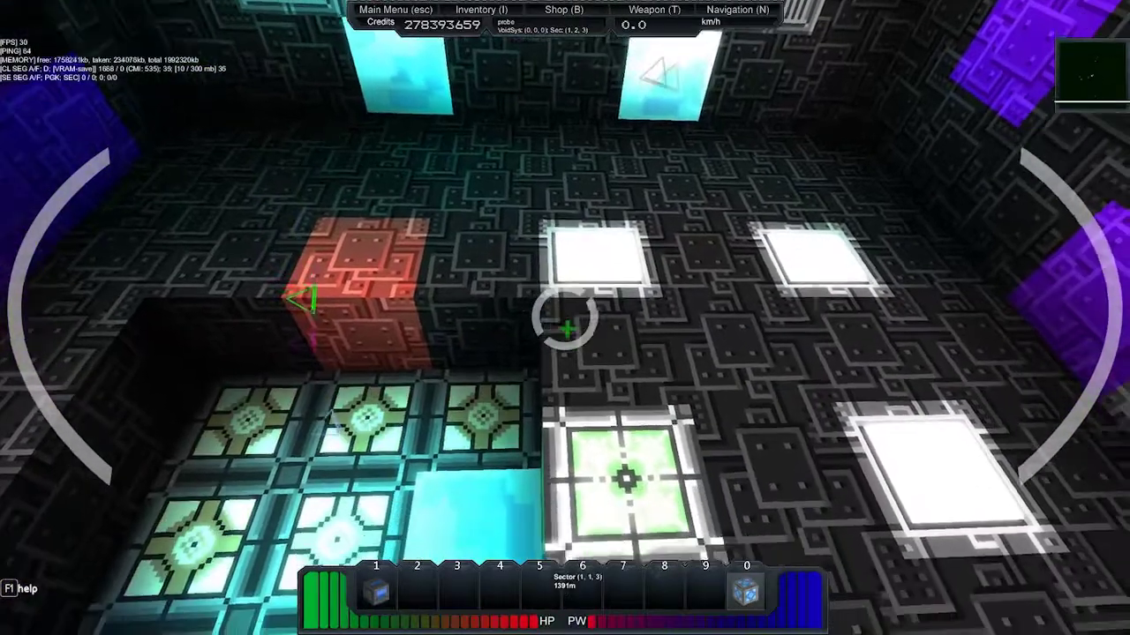
left_click_drag(565, 318, 565, 441)
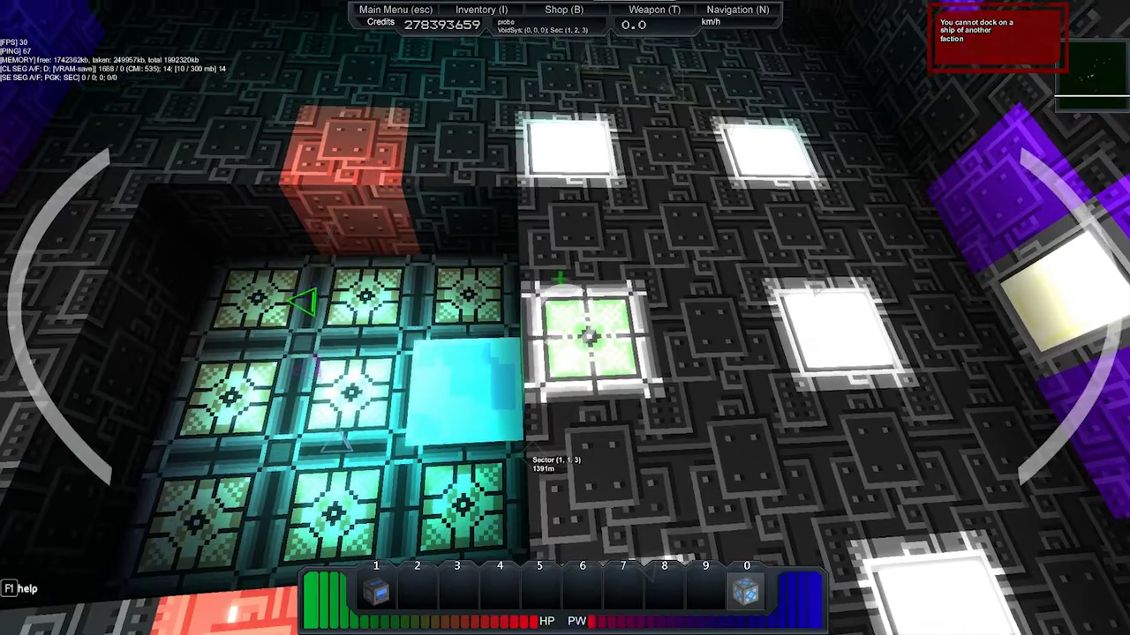
left_click_drag(565, 318, 565, 194)
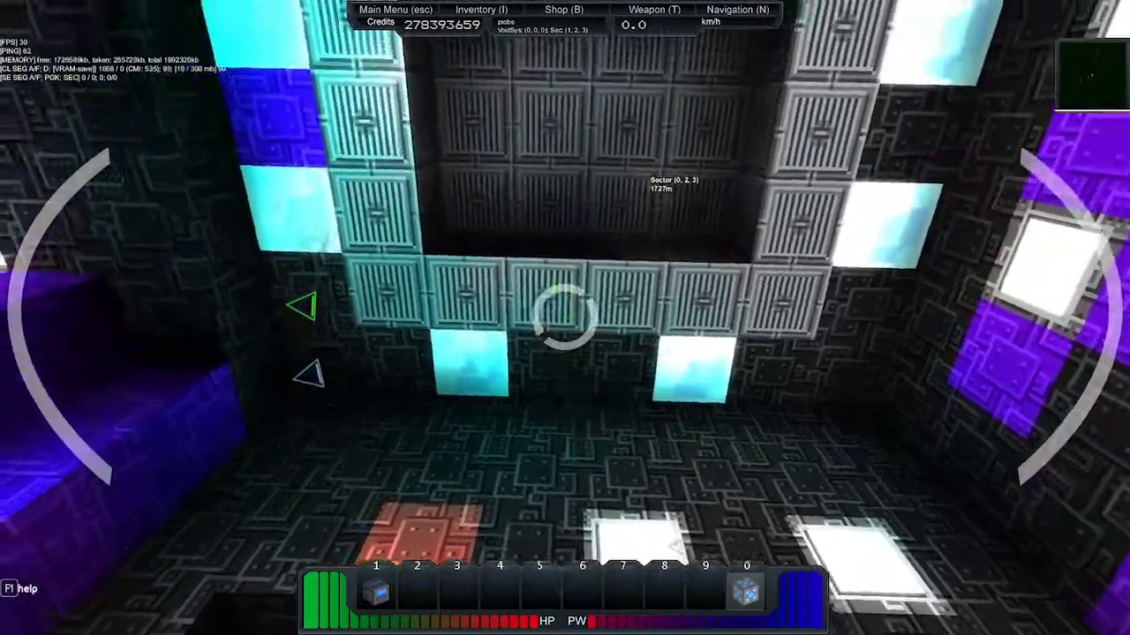
left_click_drag(565, 318, 565, 221)
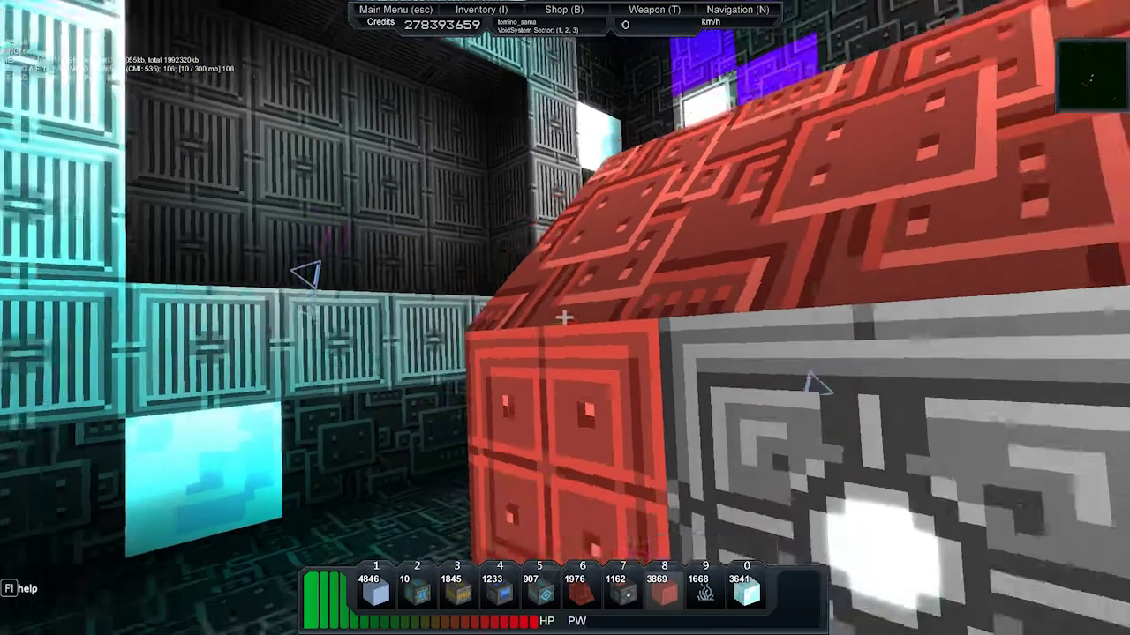
left_click_drag(565, 318, 618, 265)
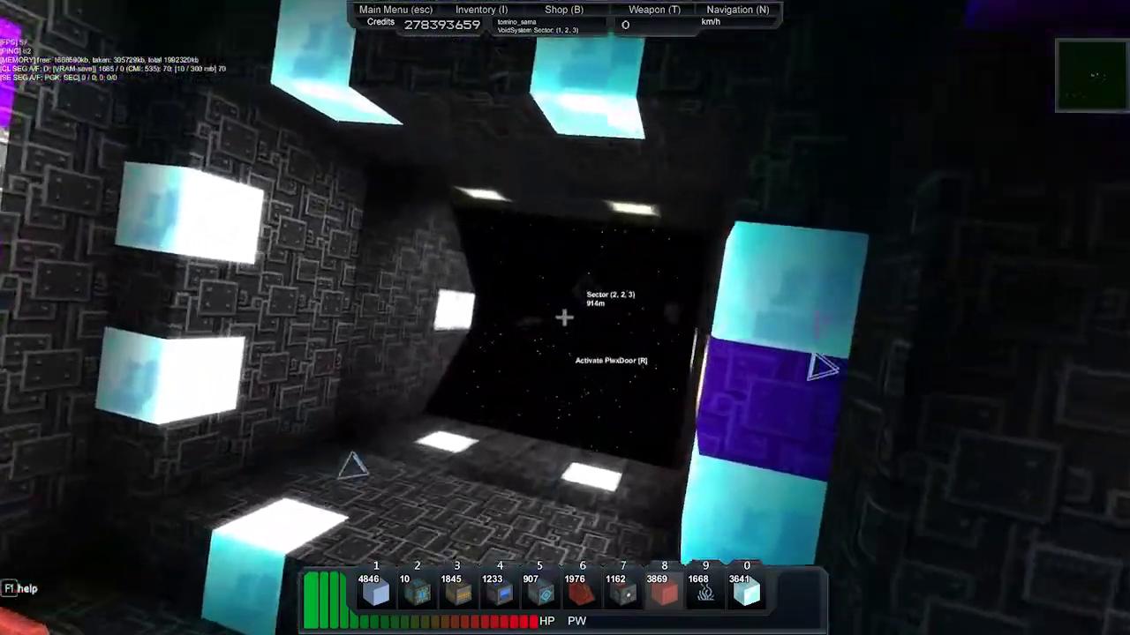
Walk past the purple-lit wall and docked craft into the weapons computer room.
key("w")
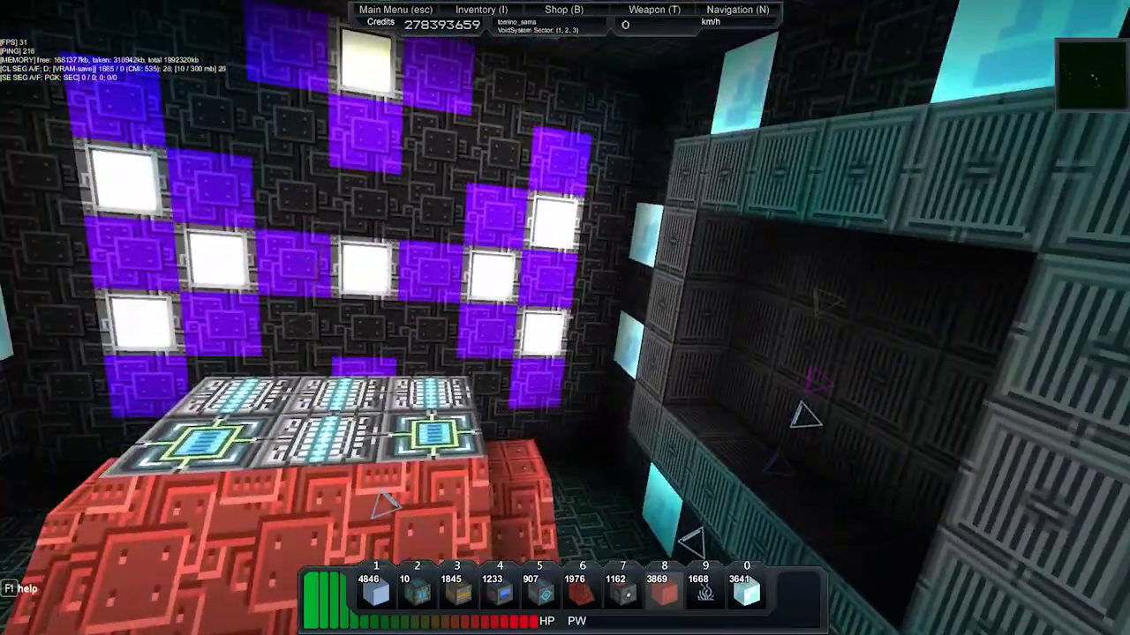
key("w")
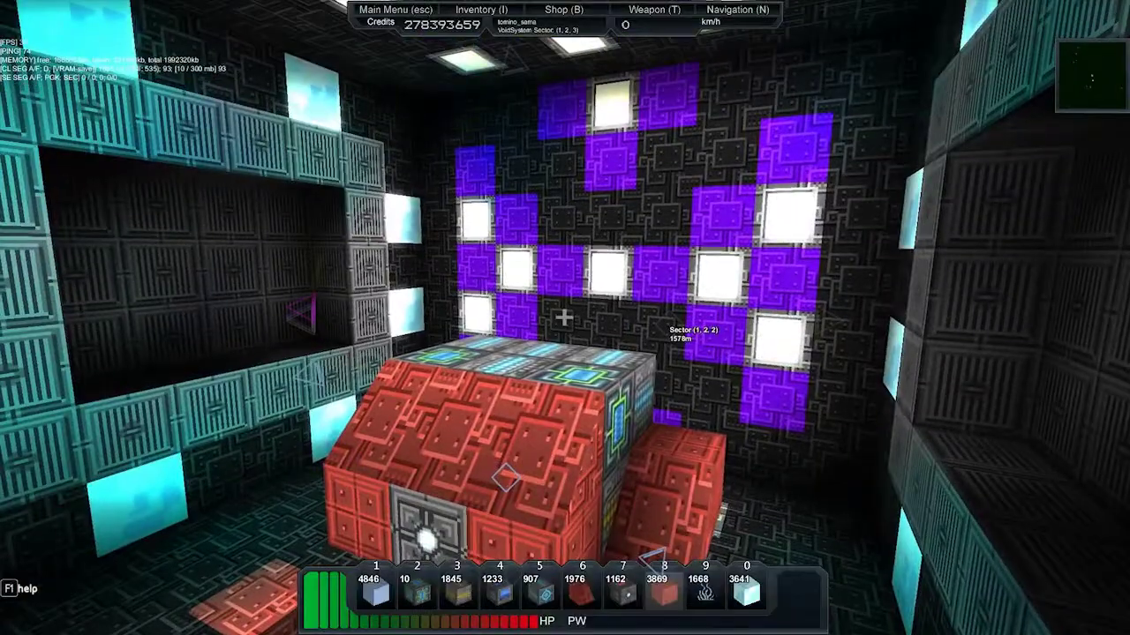
key("w")
key("w")
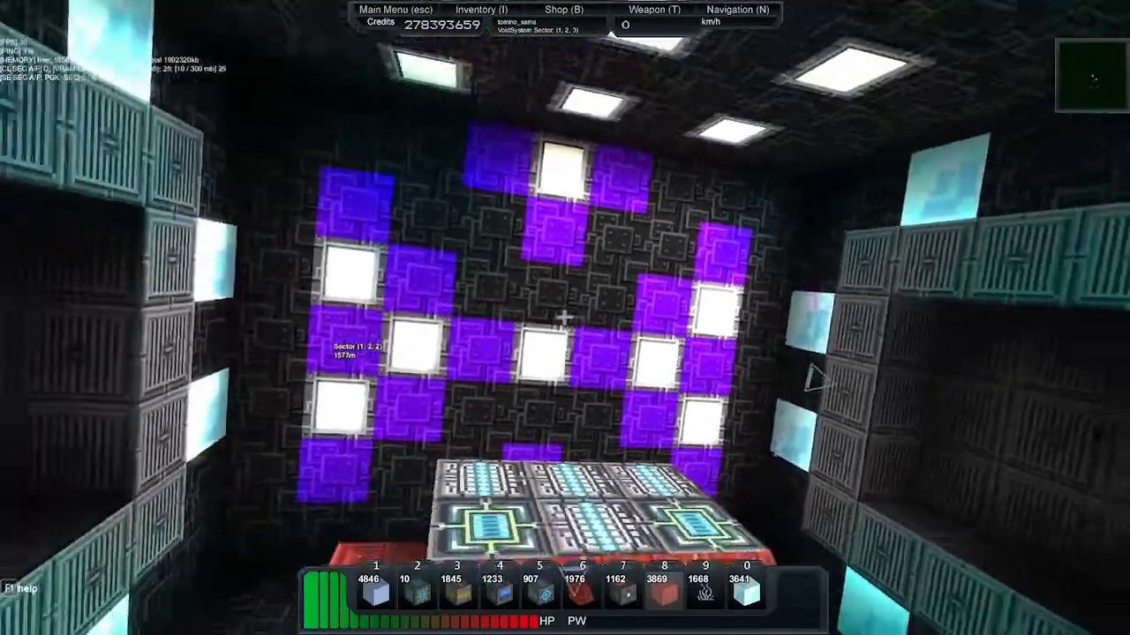
key("s")
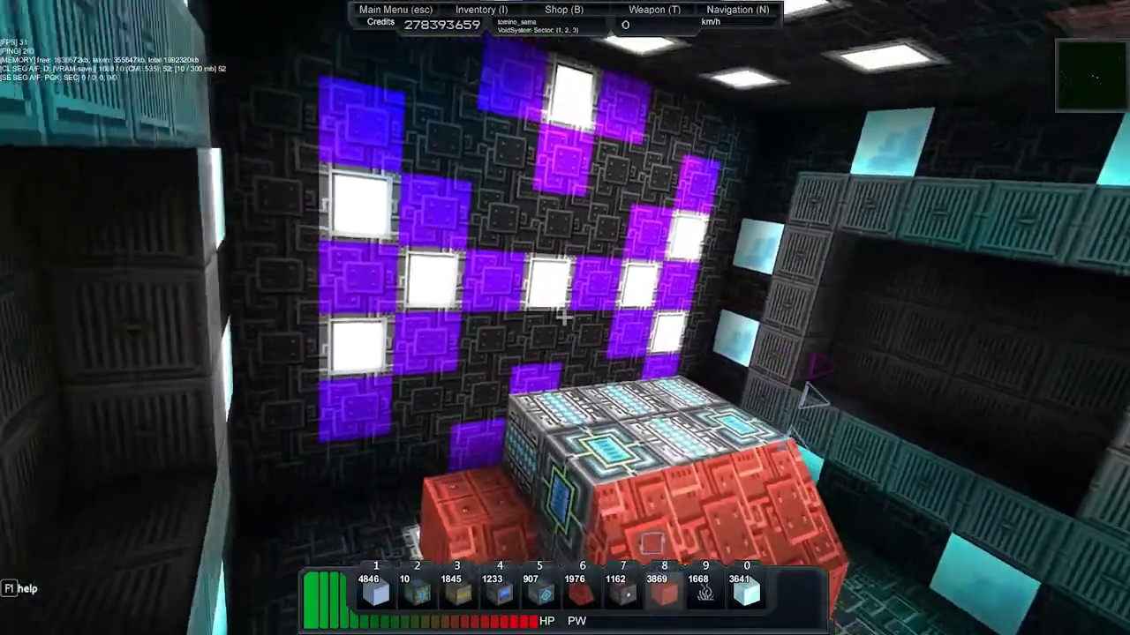
key("w")
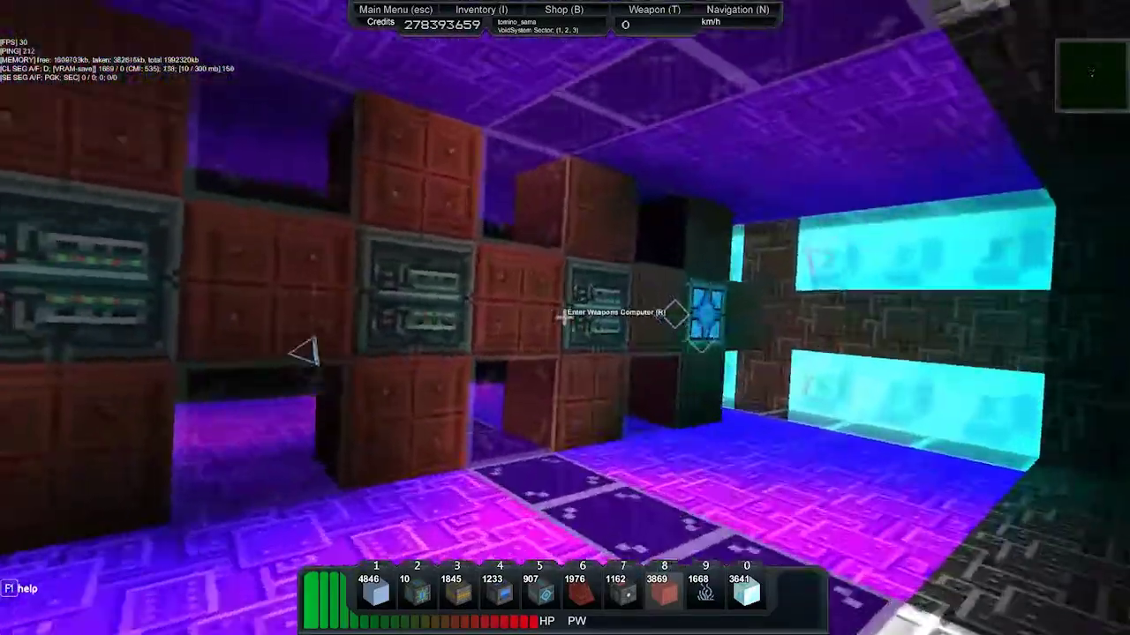
key("w")
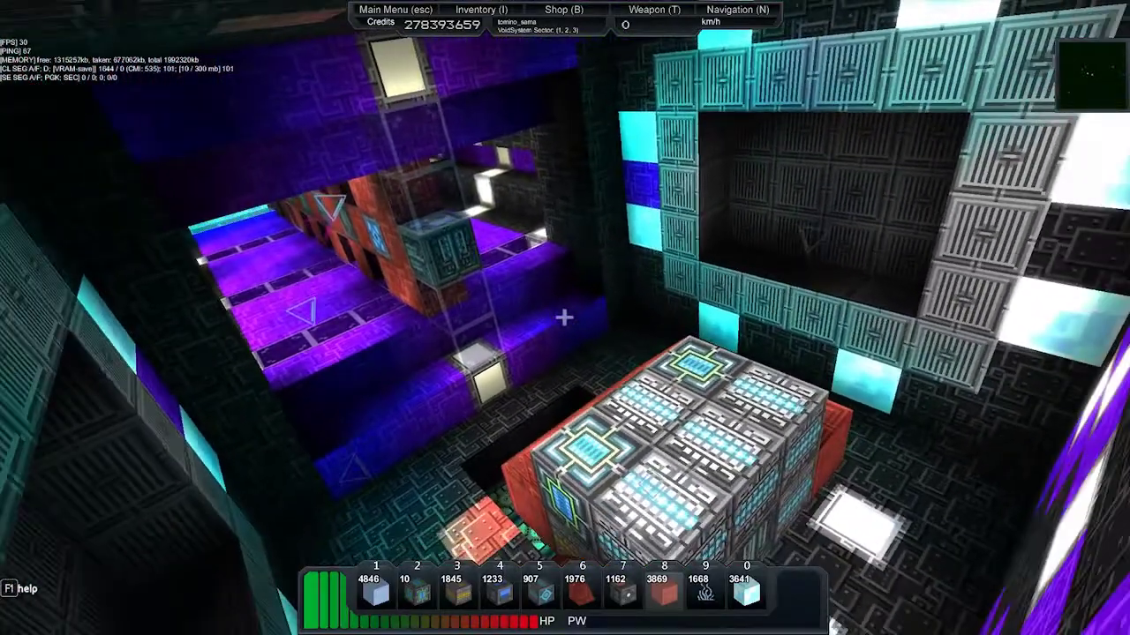
key("w")
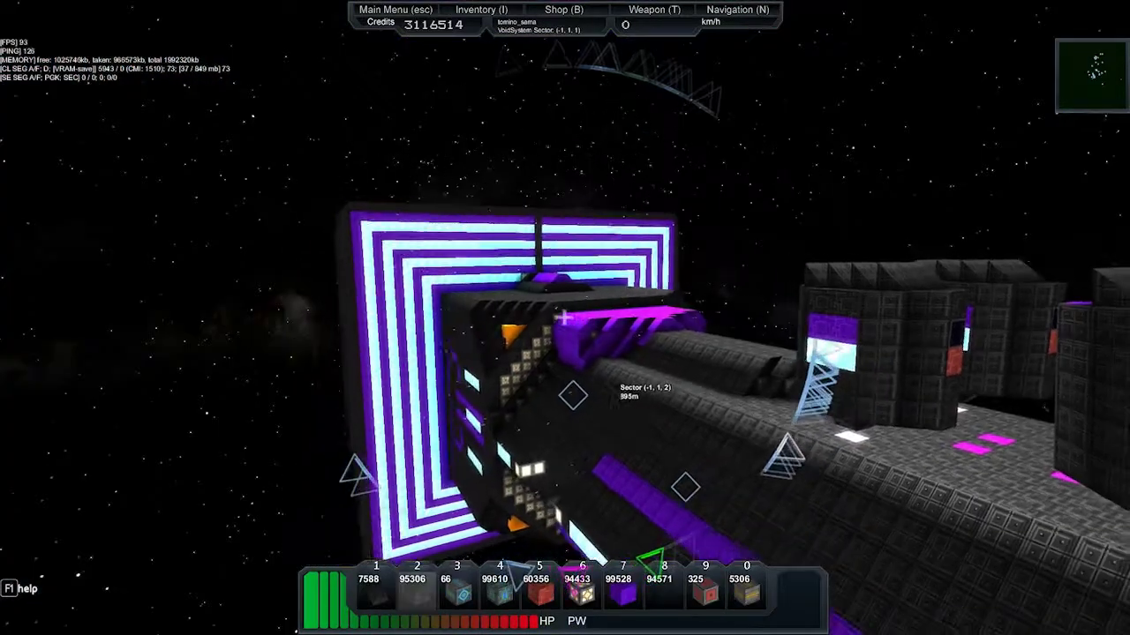
Fly along the Migraine Trigger's bow and hull, past the turret rows to the purple-striped block.
key("d")
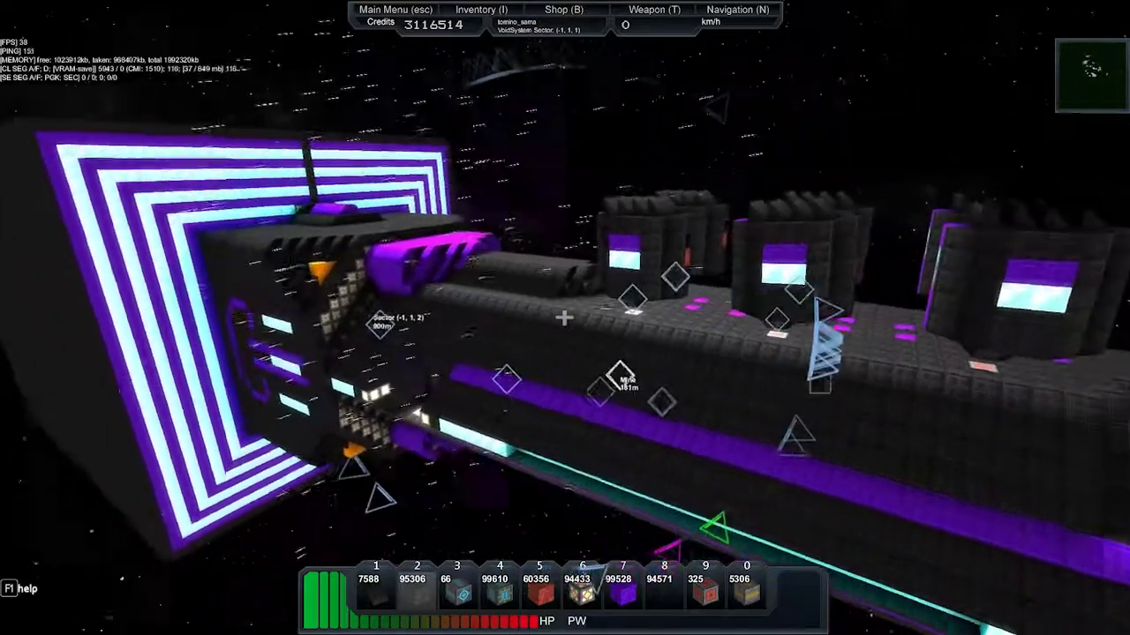
key("d")
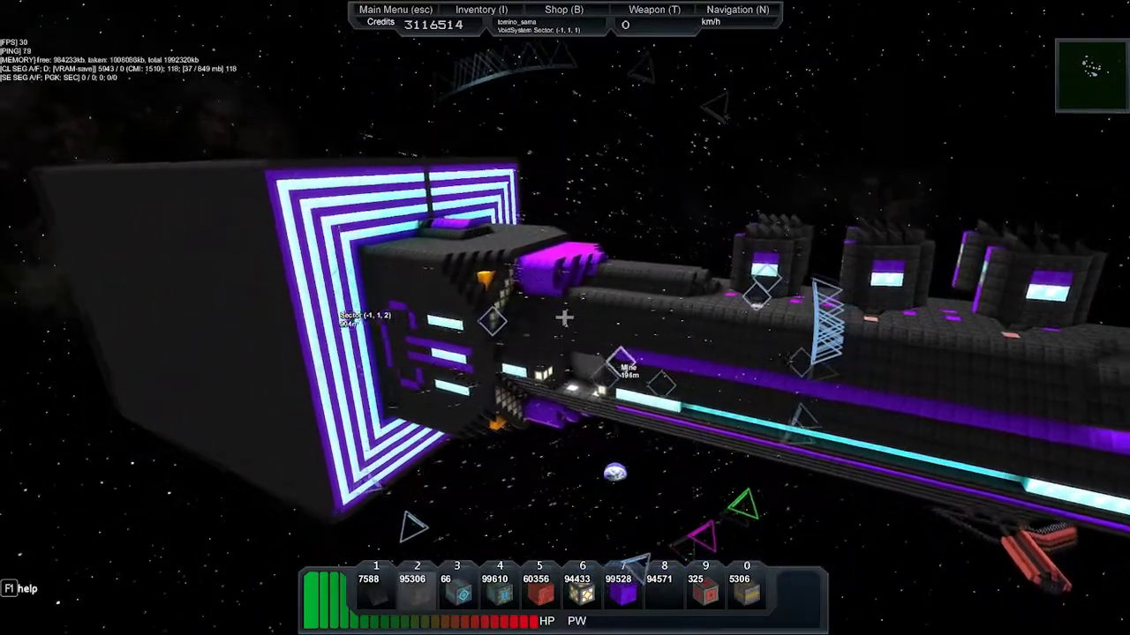
key("w")
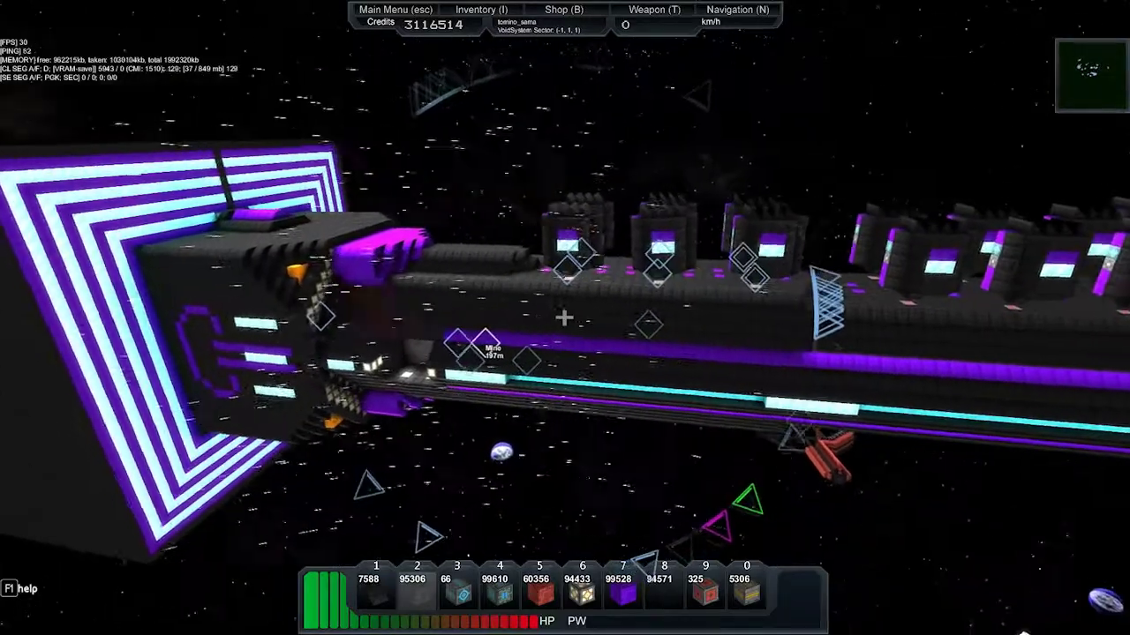
key("a")
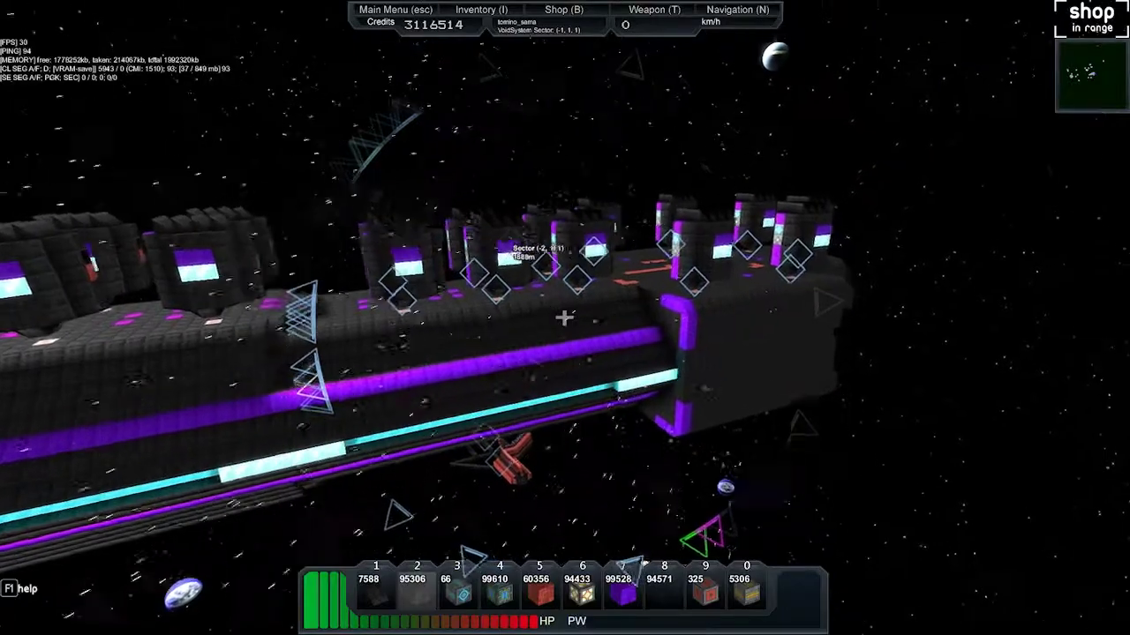
key("w")
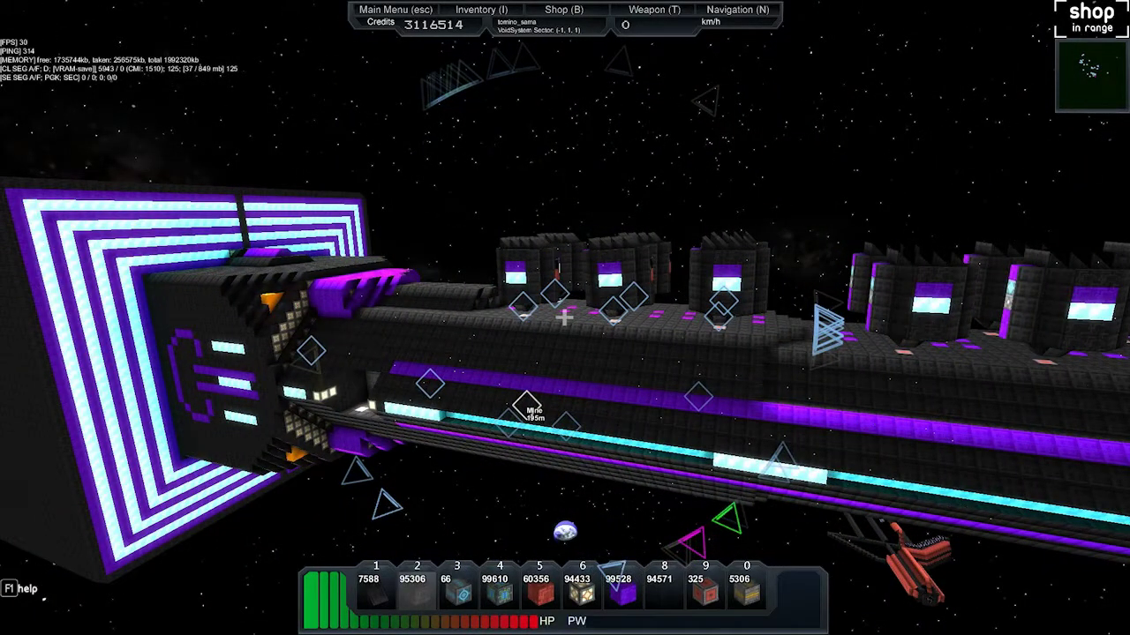
key("w")
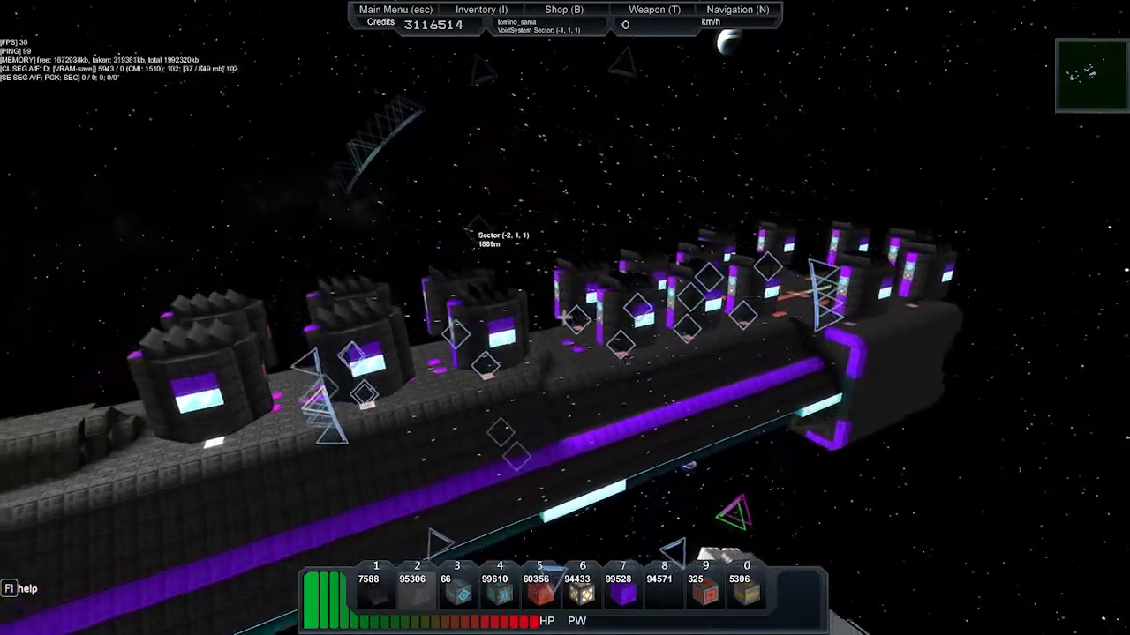
key("w")
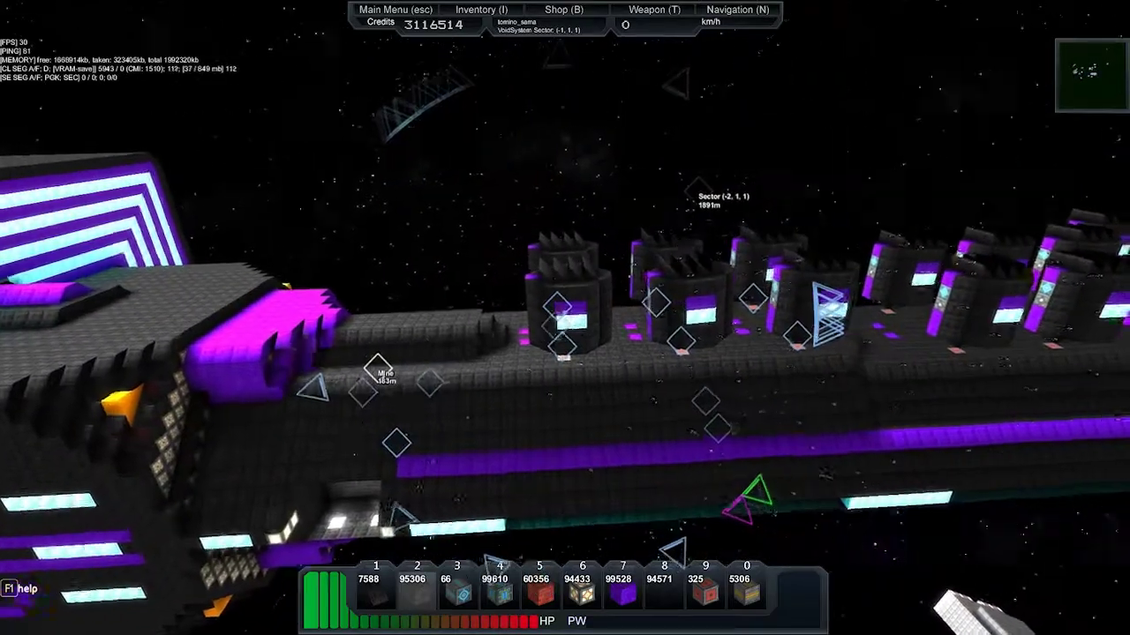
key("w")
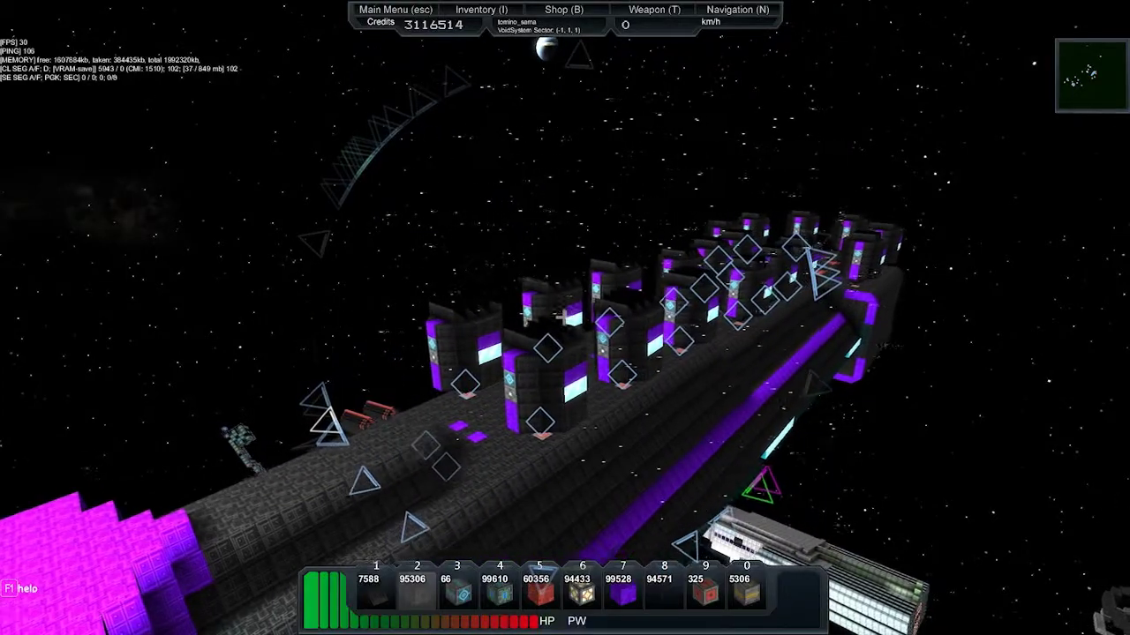
key("w")
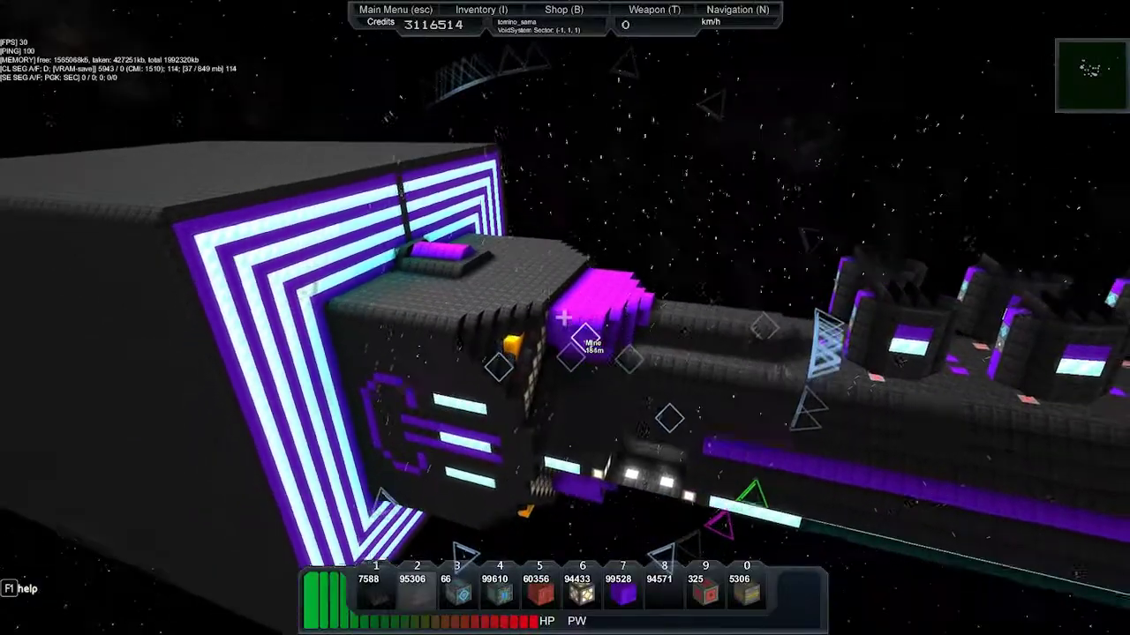
key("w")
key("w")
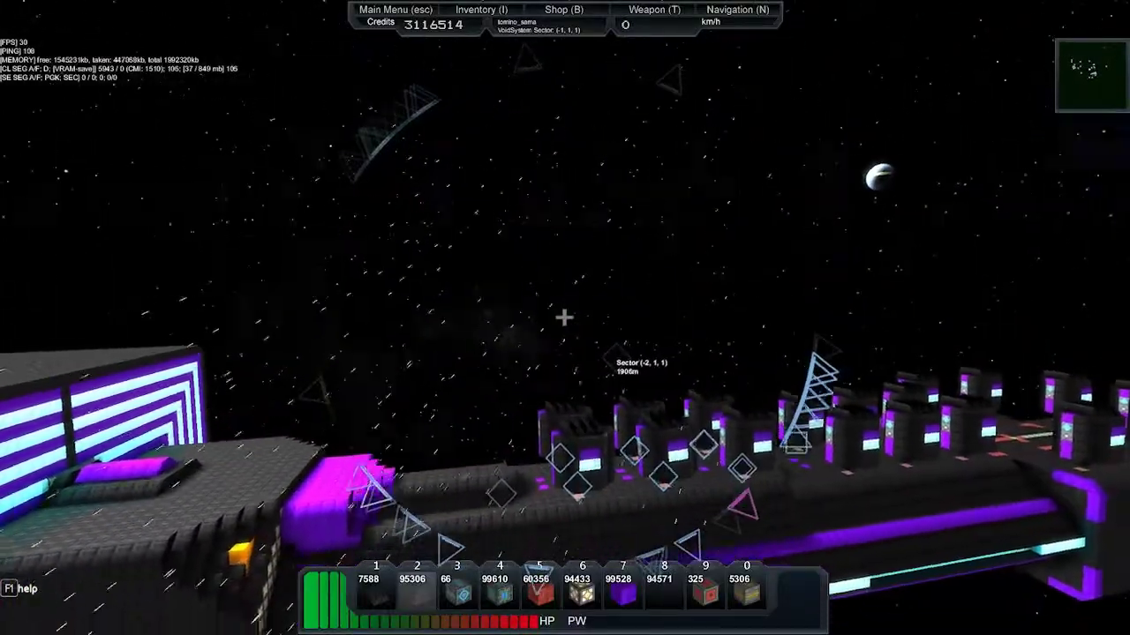
key("w")
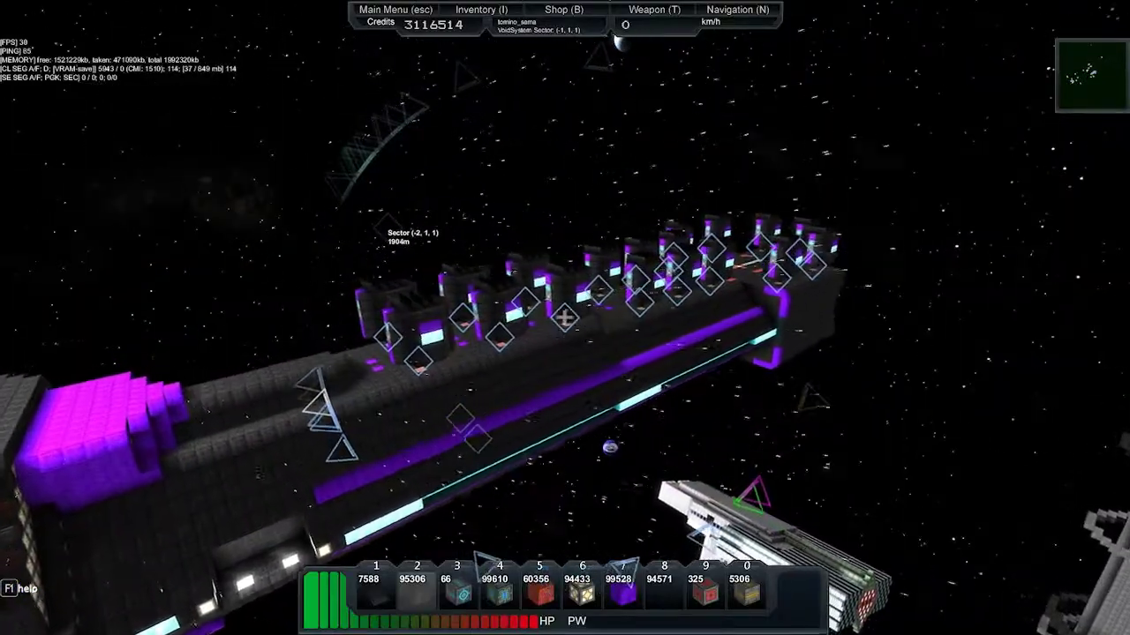
Circle the ship from above and side-on, gliding along its turret-covered hull.
key("w")
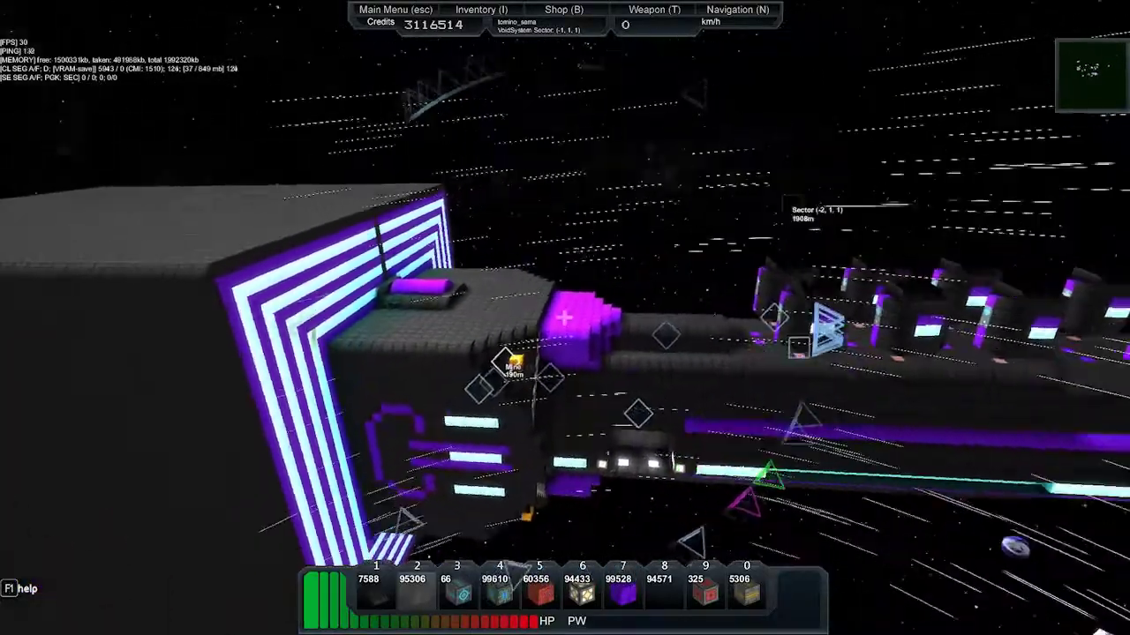
key("w")
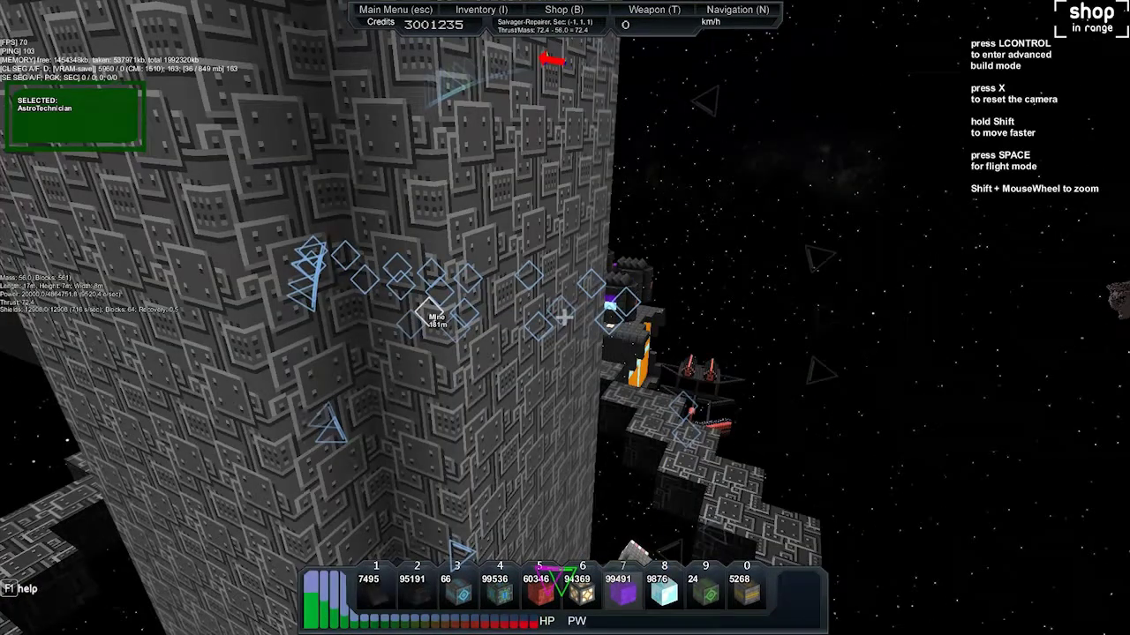
key("w")
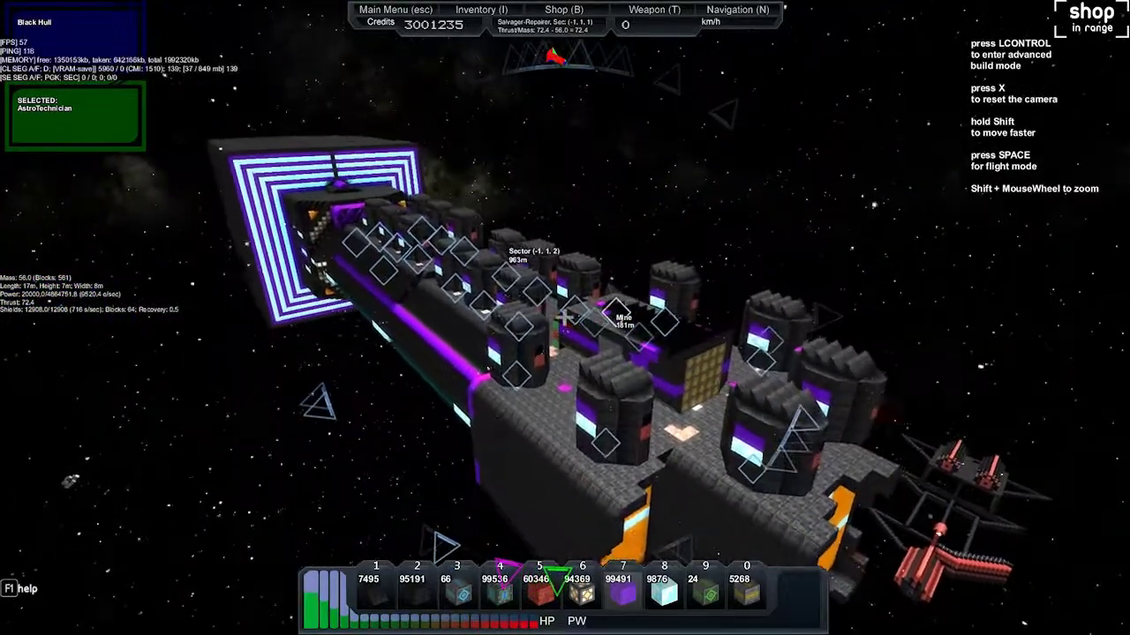
key("w")
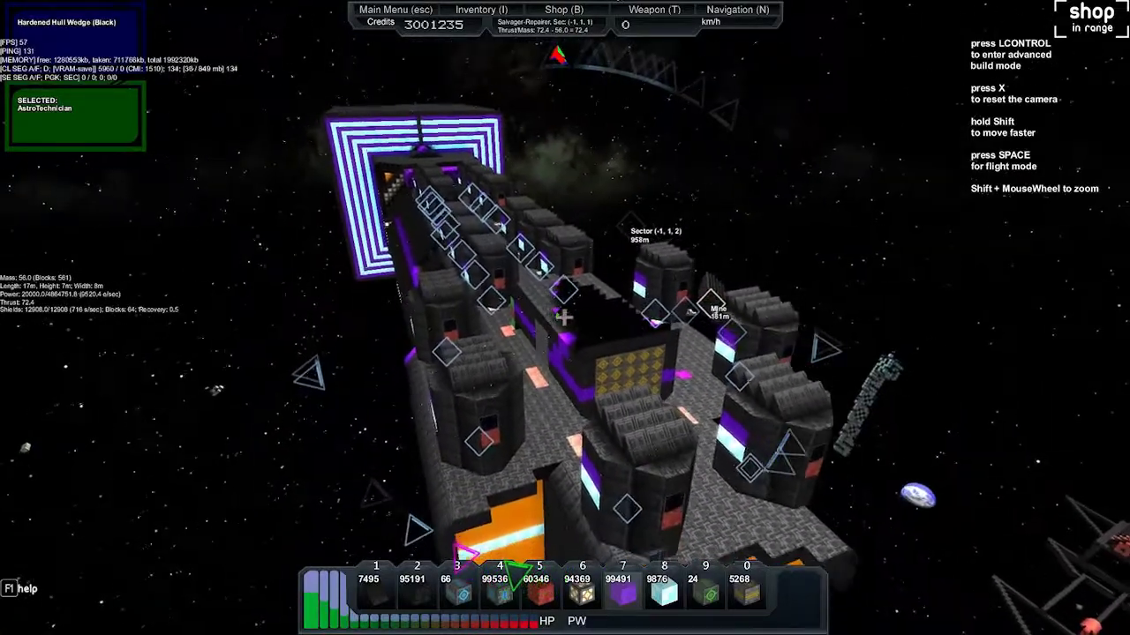
key("w")
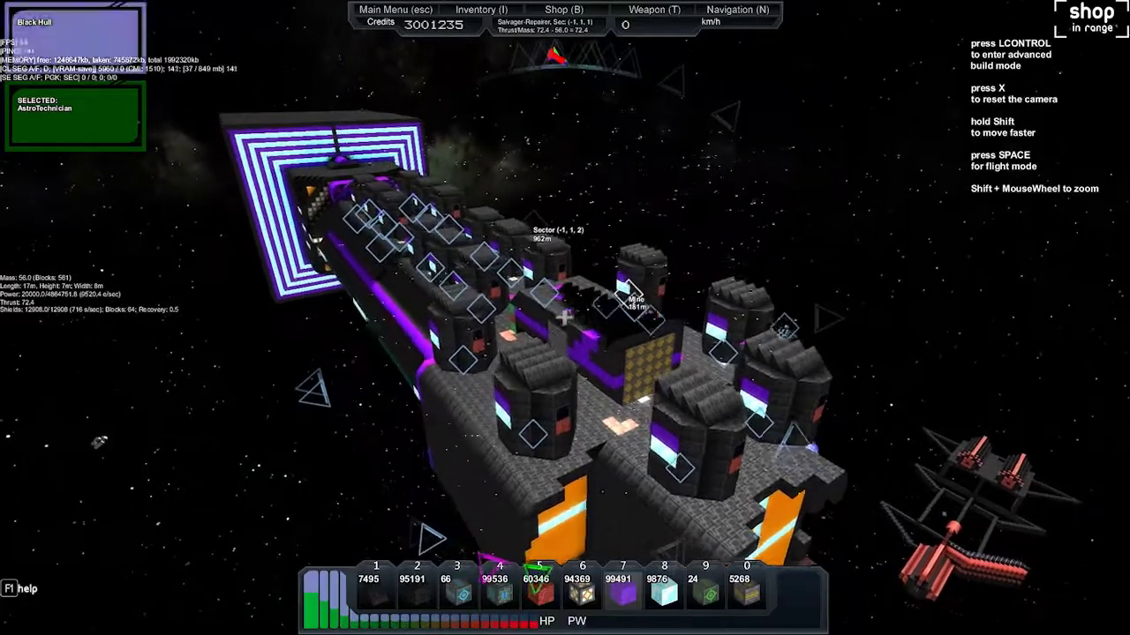
key("w")
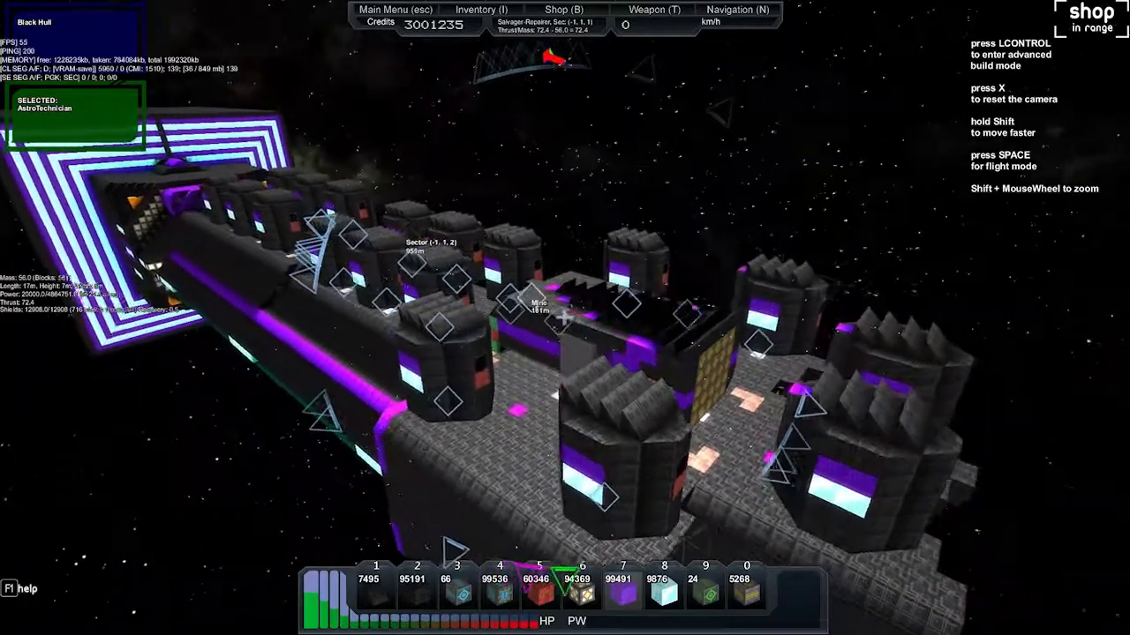
key("w")
key("w")
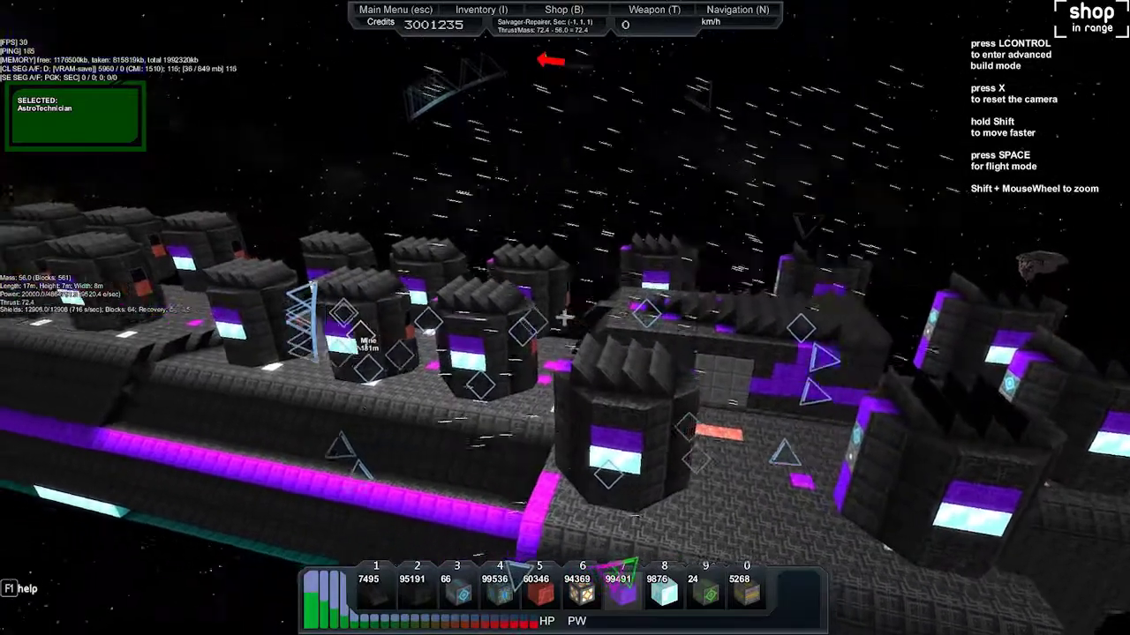
Back away, select black hull (slot 6), and fly close to the hull door.
key("s")
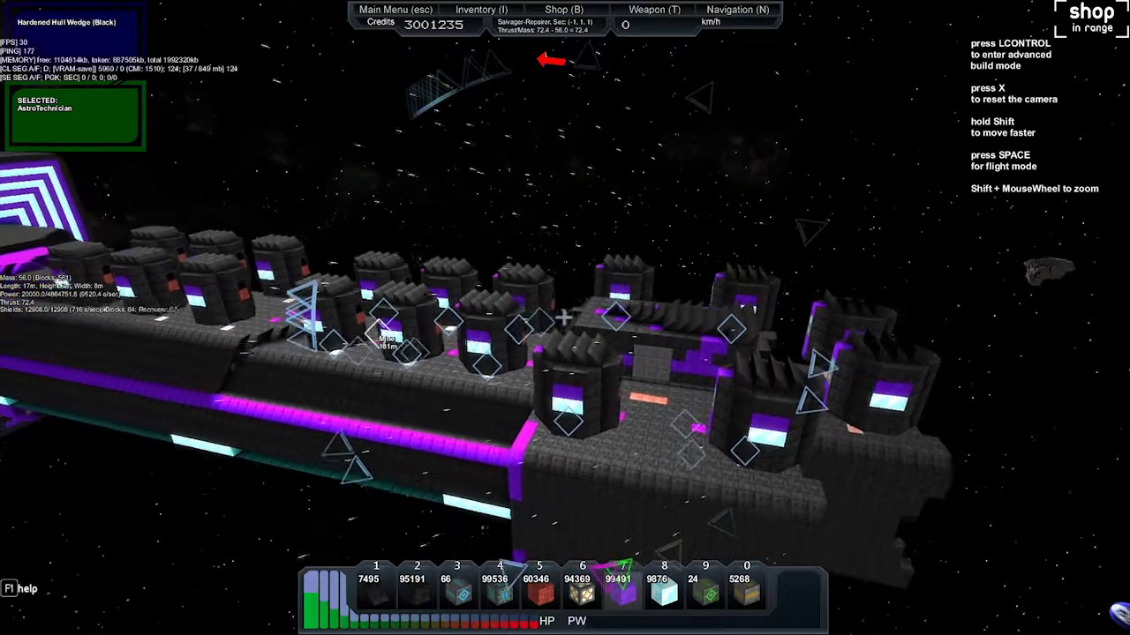
key("6")
key("w")
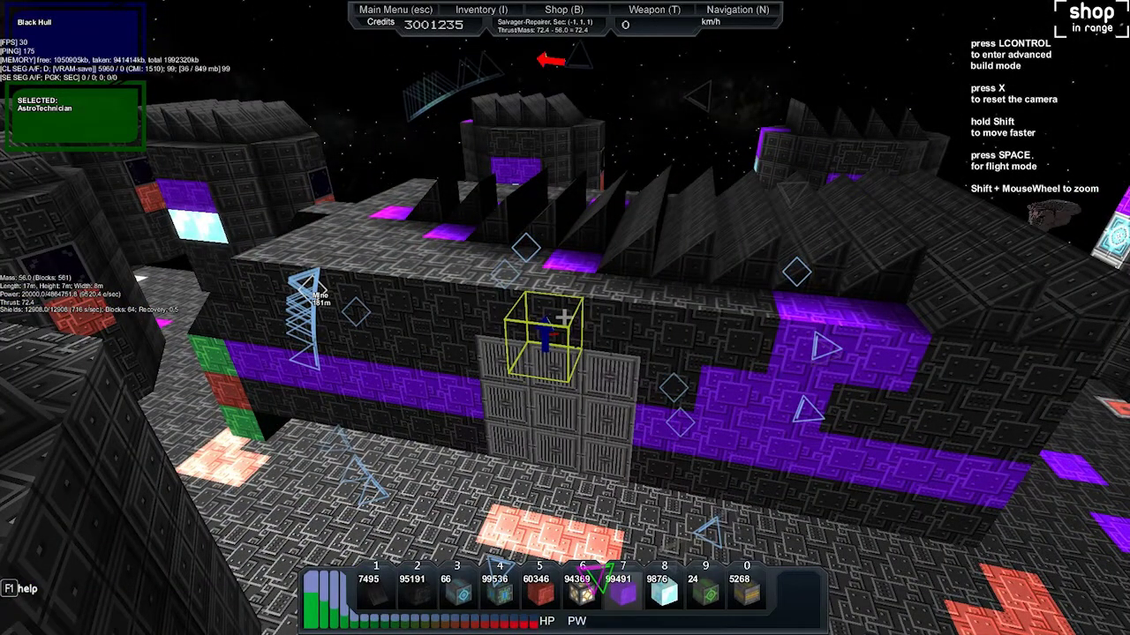
Rise above the turrets and turn toward the glowing front gate.
key("s")
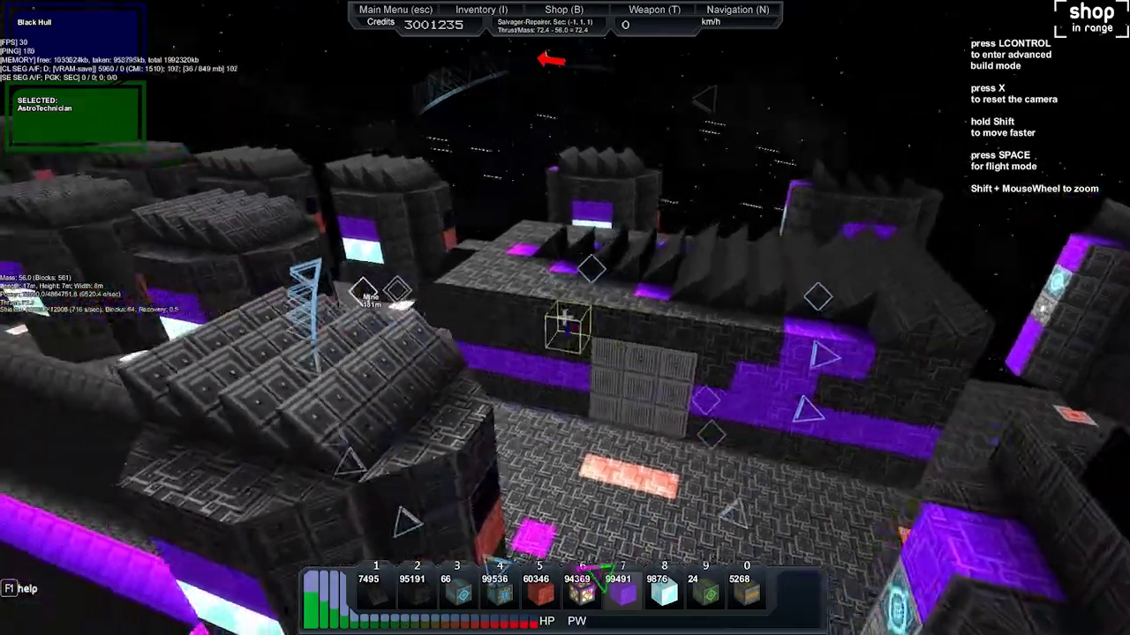
key("s")
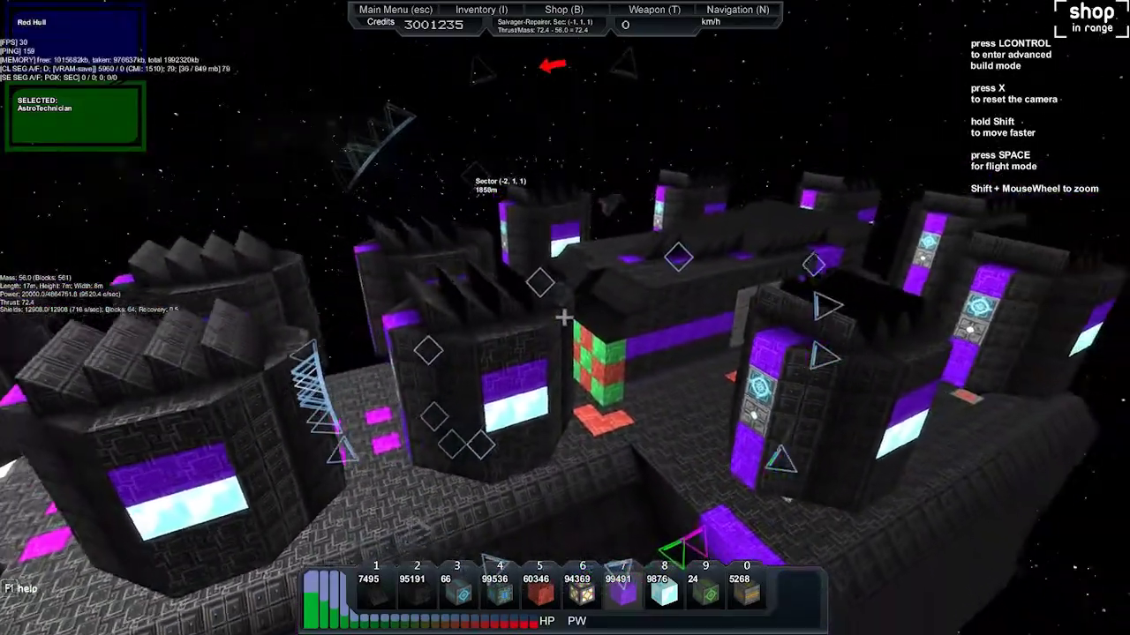
left_click_drag(563, 317, 565, 318)
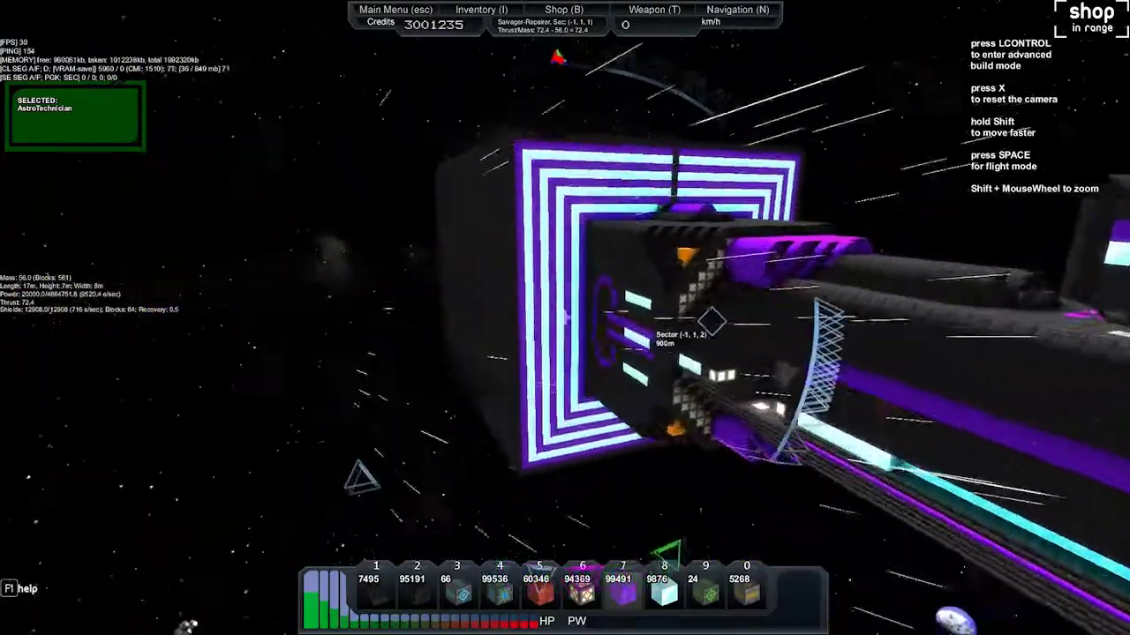
key("w")
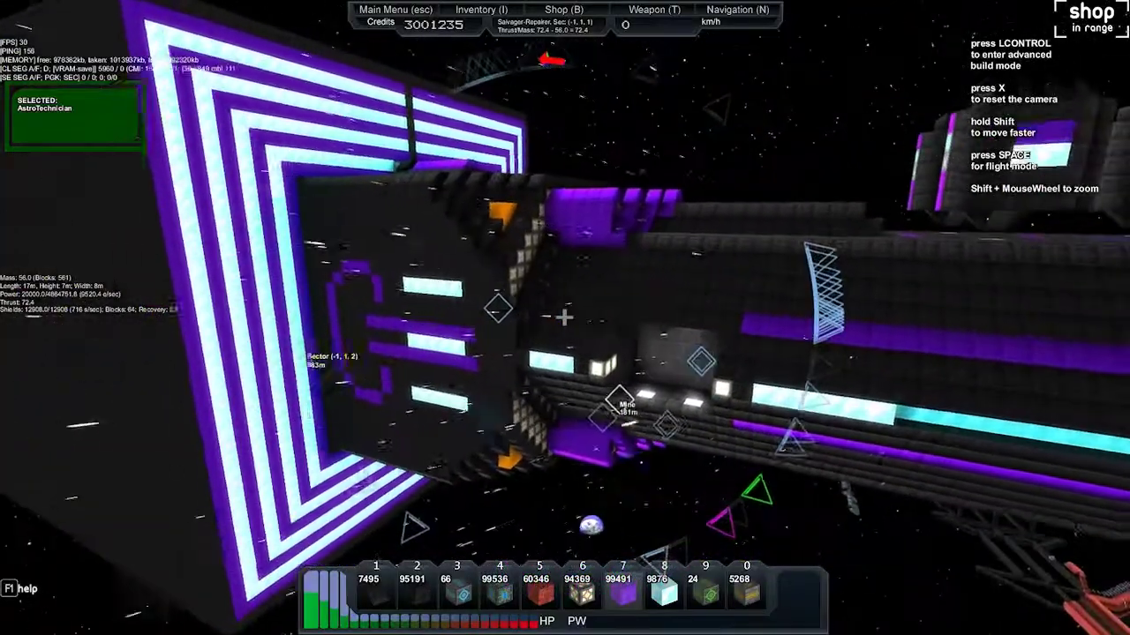
Fly through the white interior and purple corridor, then exit to the striped front.
key("w")
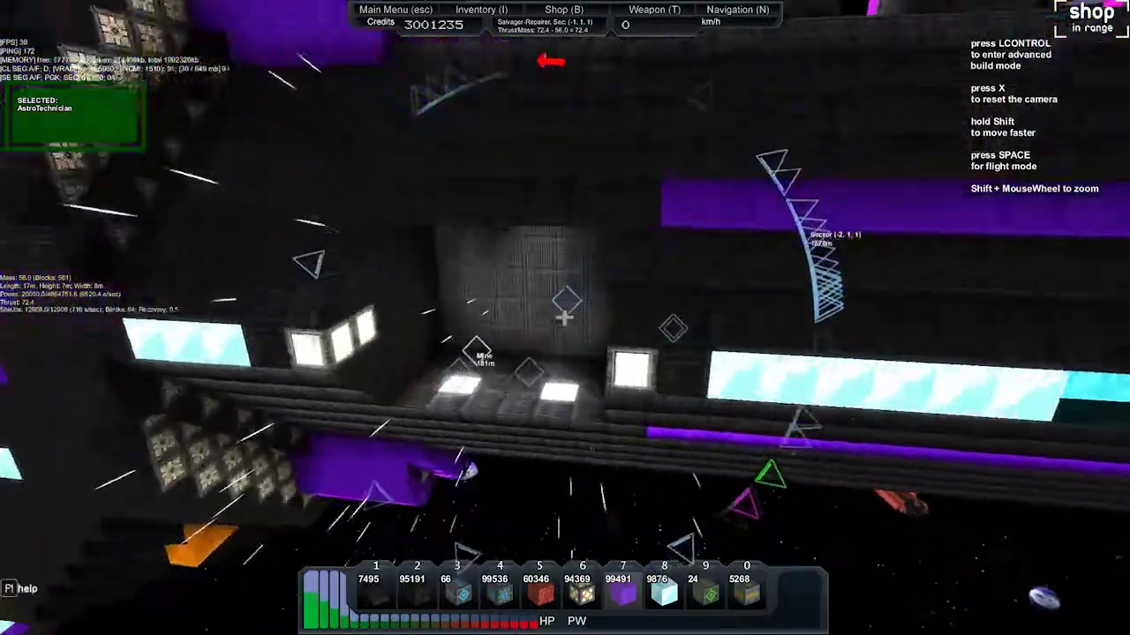
key("w")
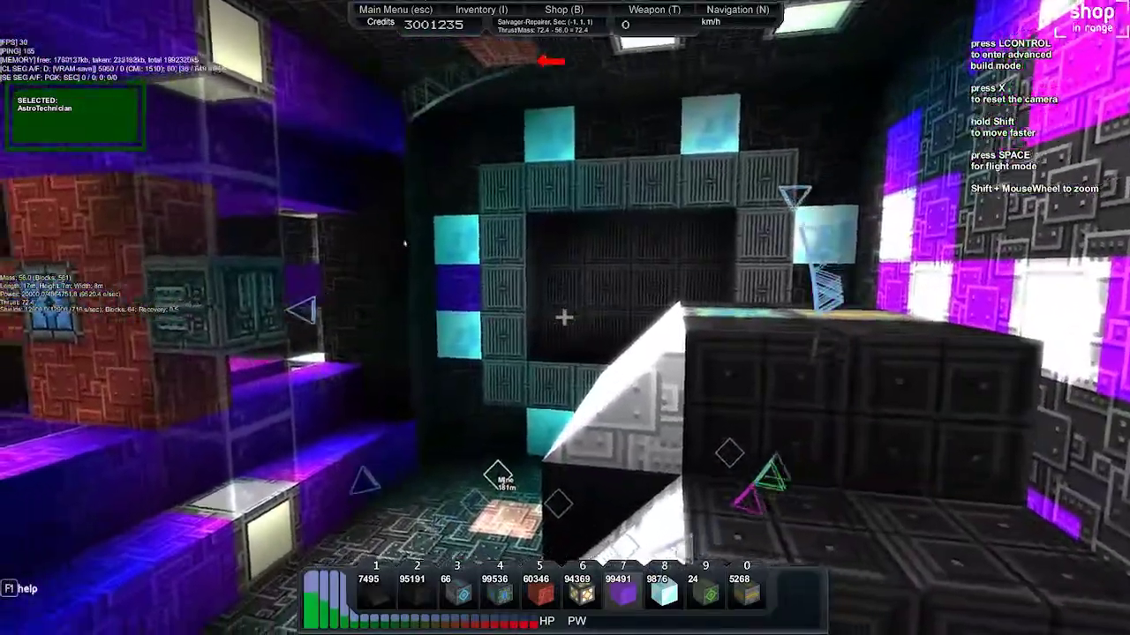
key("w")
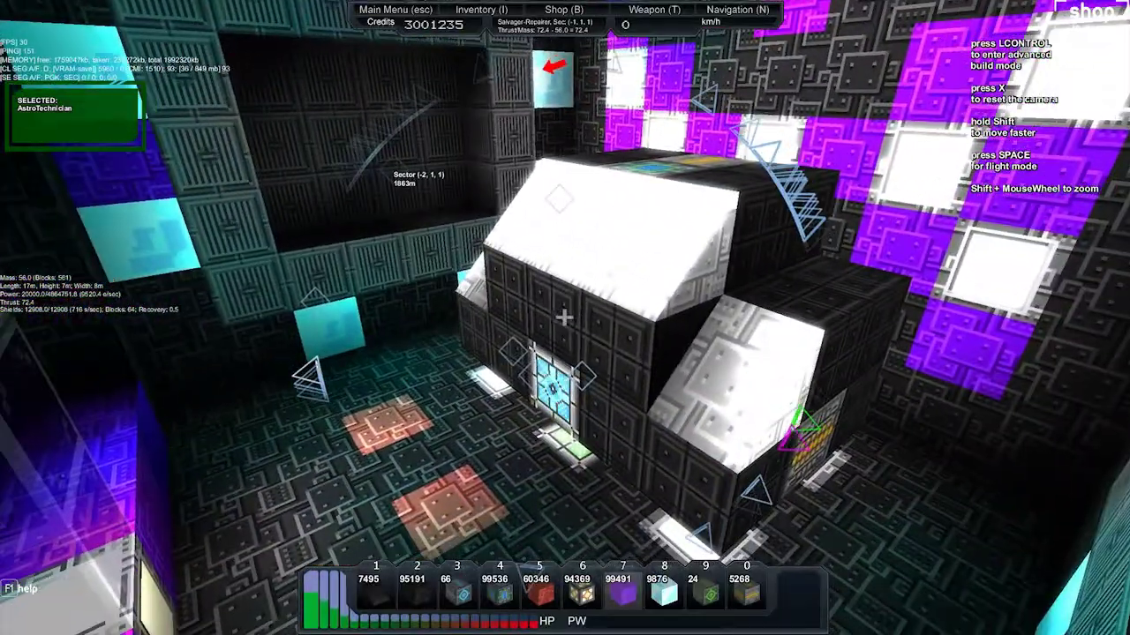
key("w")
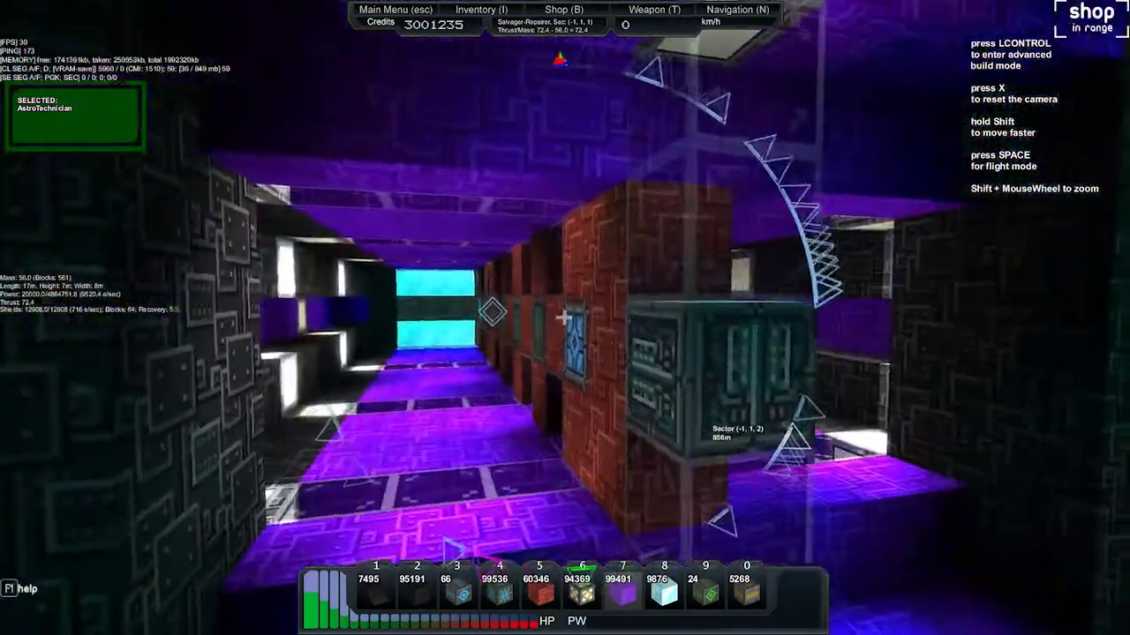
key("w")
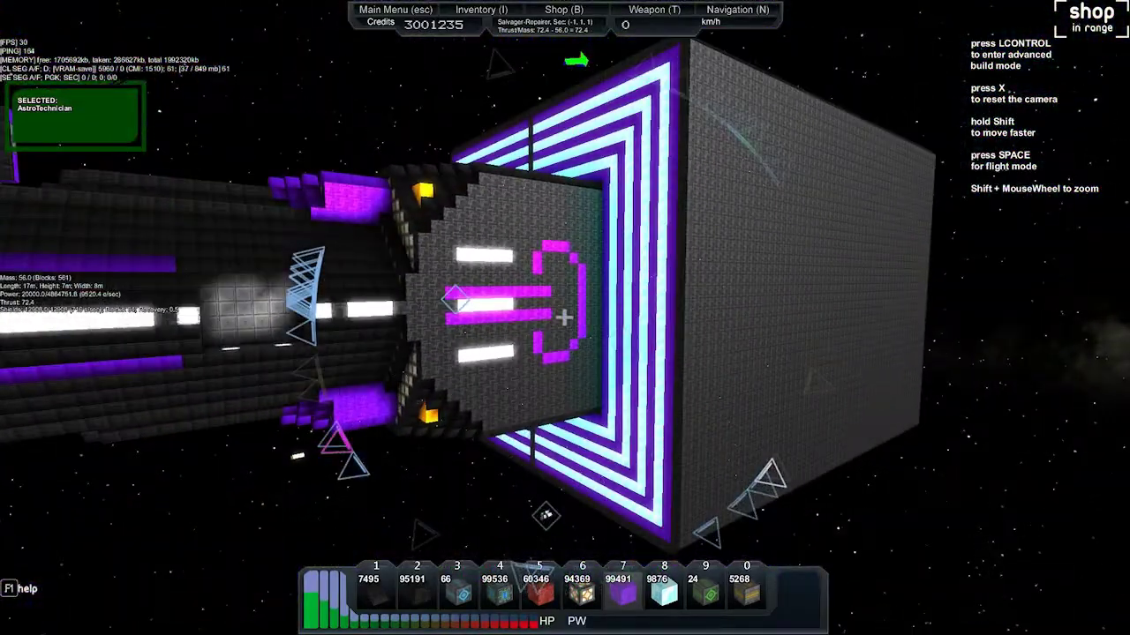
key("w")
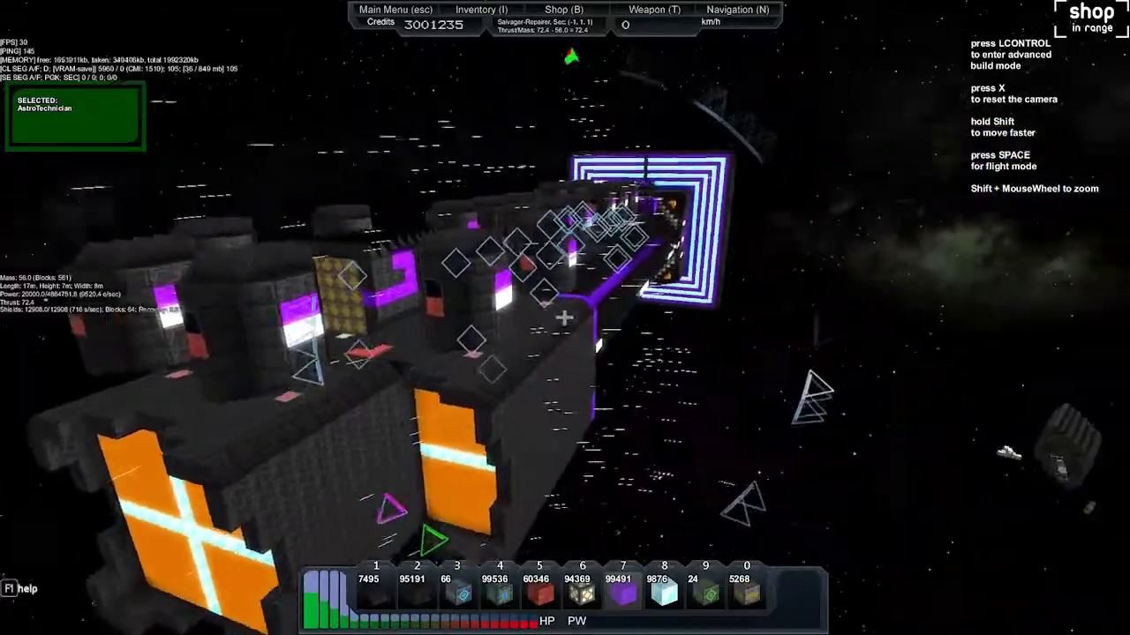
Orbit the salvager from its glowing portal around to the rear underside and low hull.
key("w")
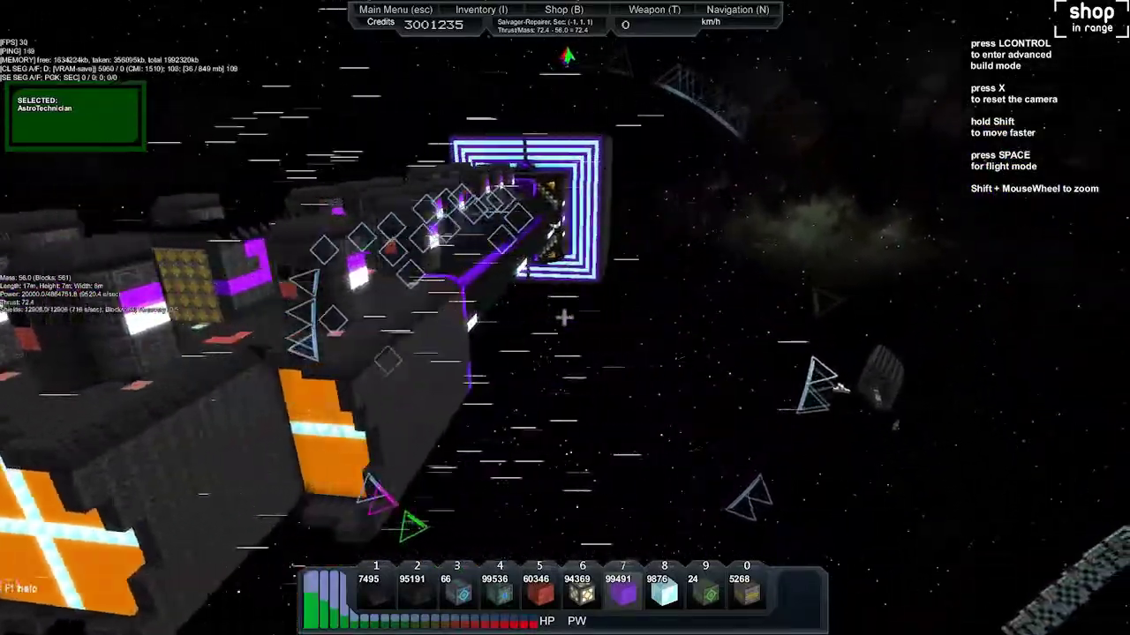
key("s")
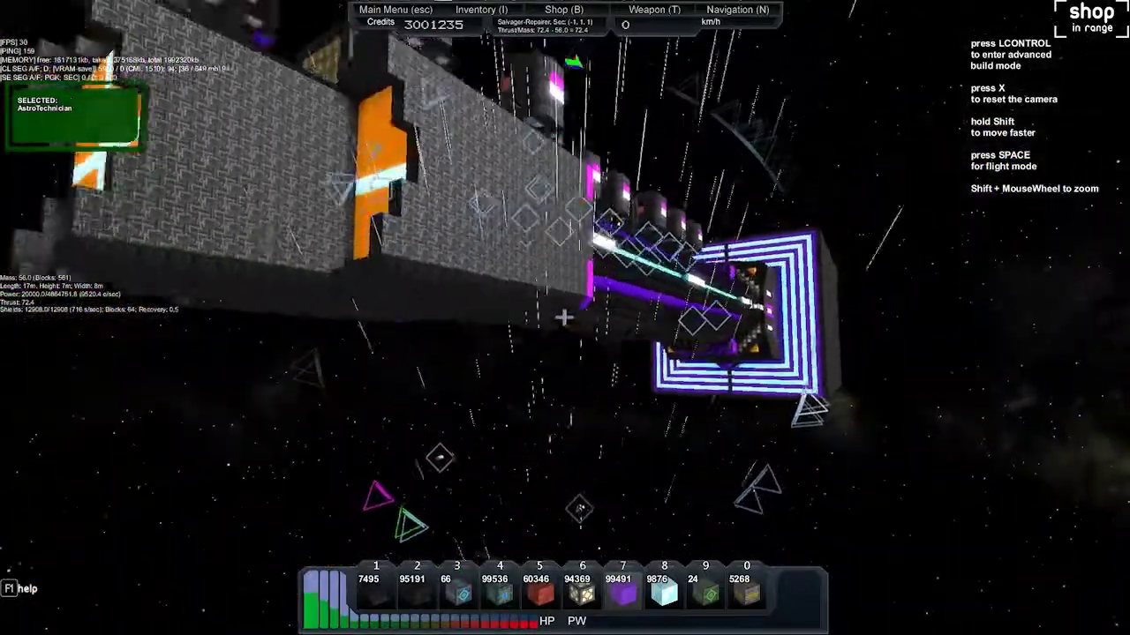
key("a")
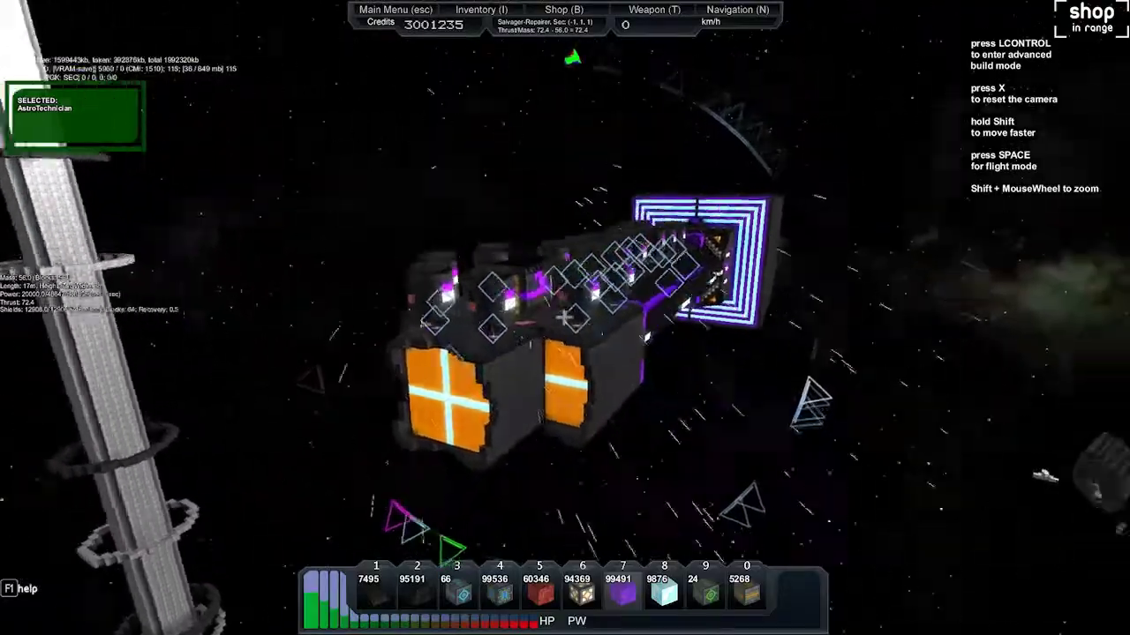
key("a")
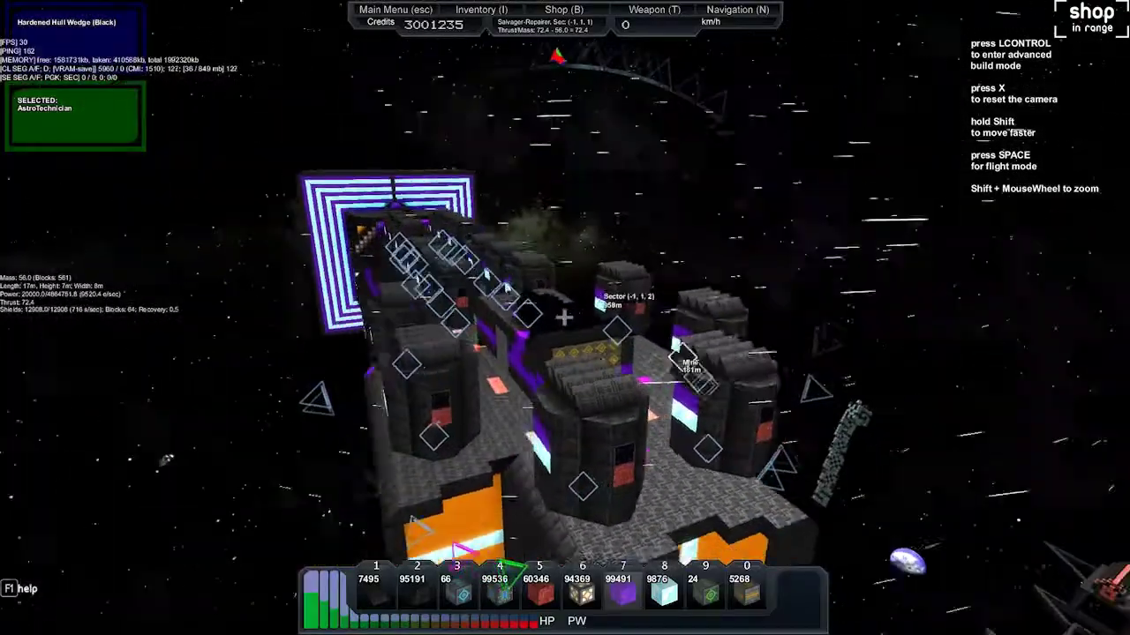
key("a")
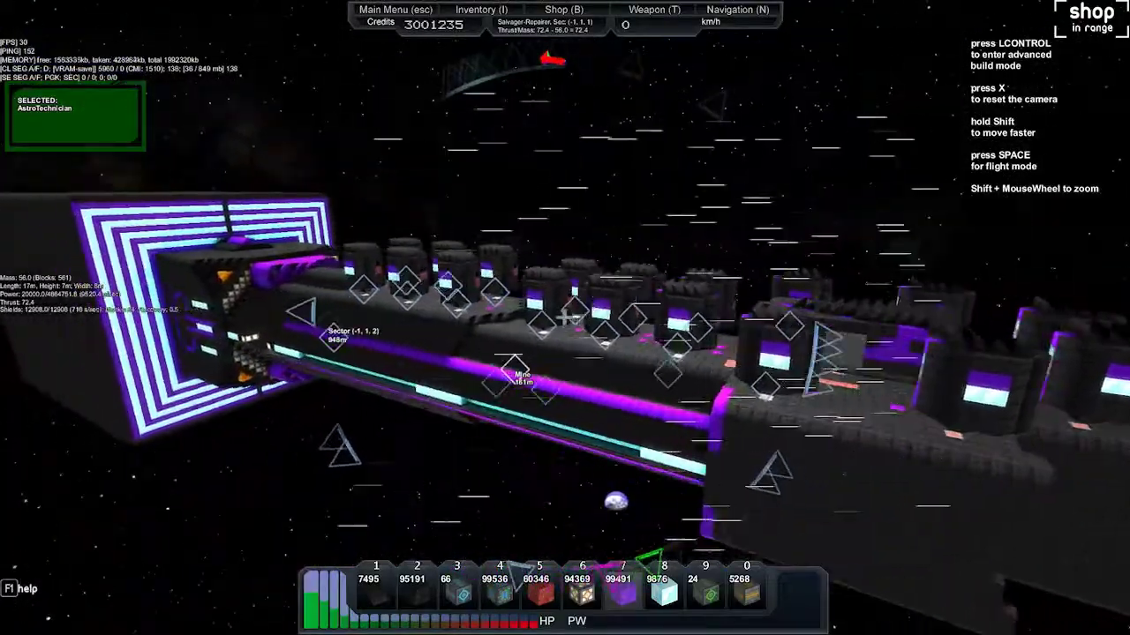
Pull back to see the whole hull, then close in toward the tall pillar.
key("s")
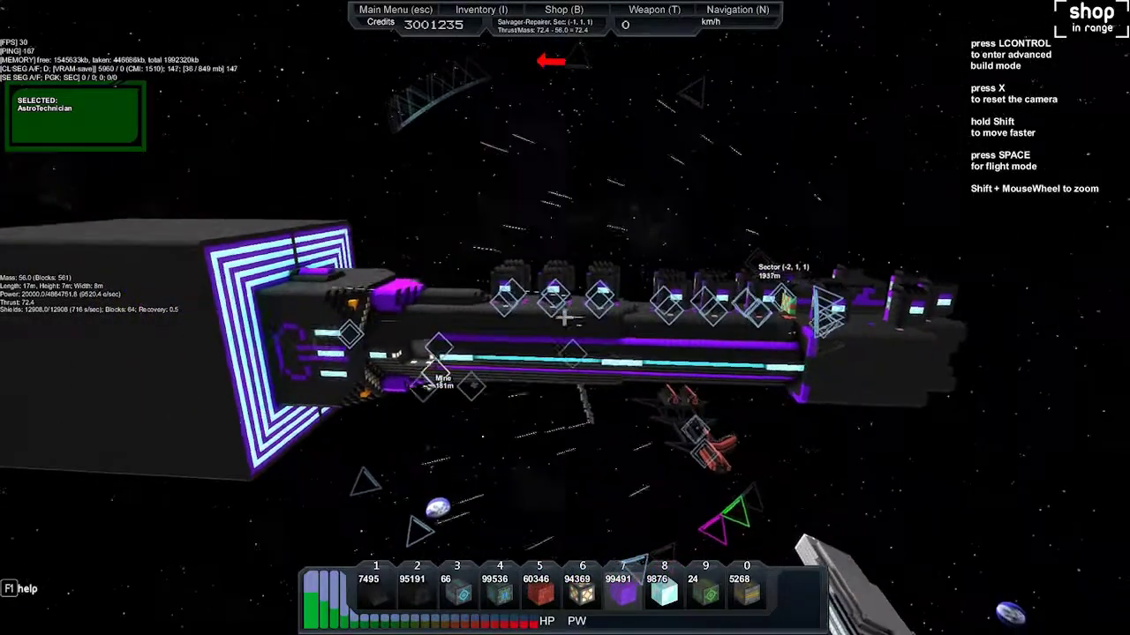
key("s")
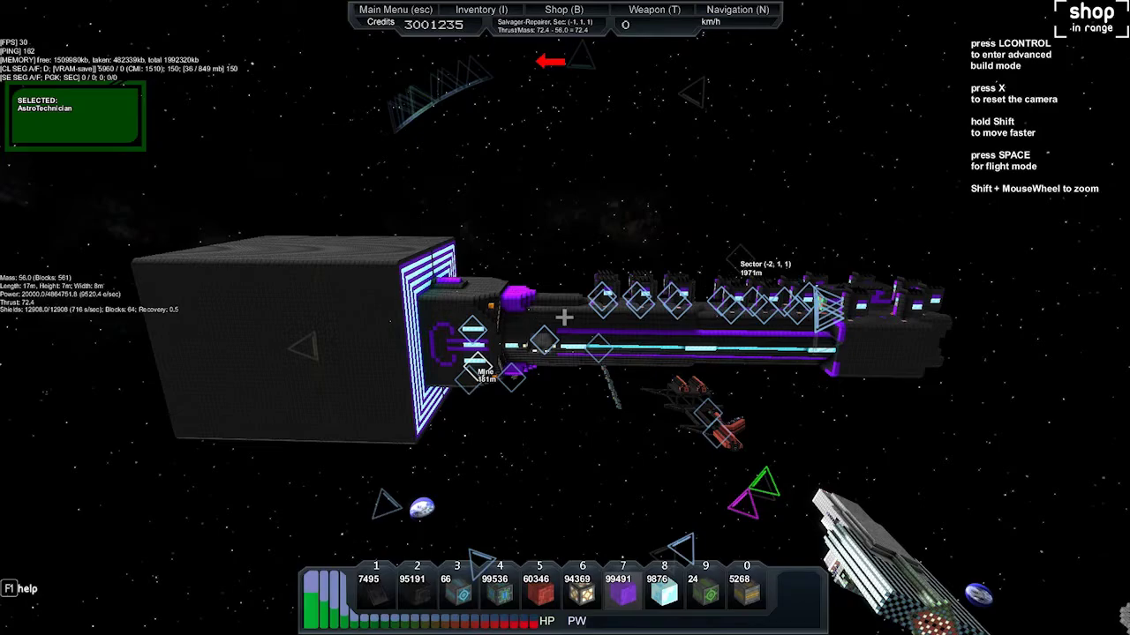
key("w")
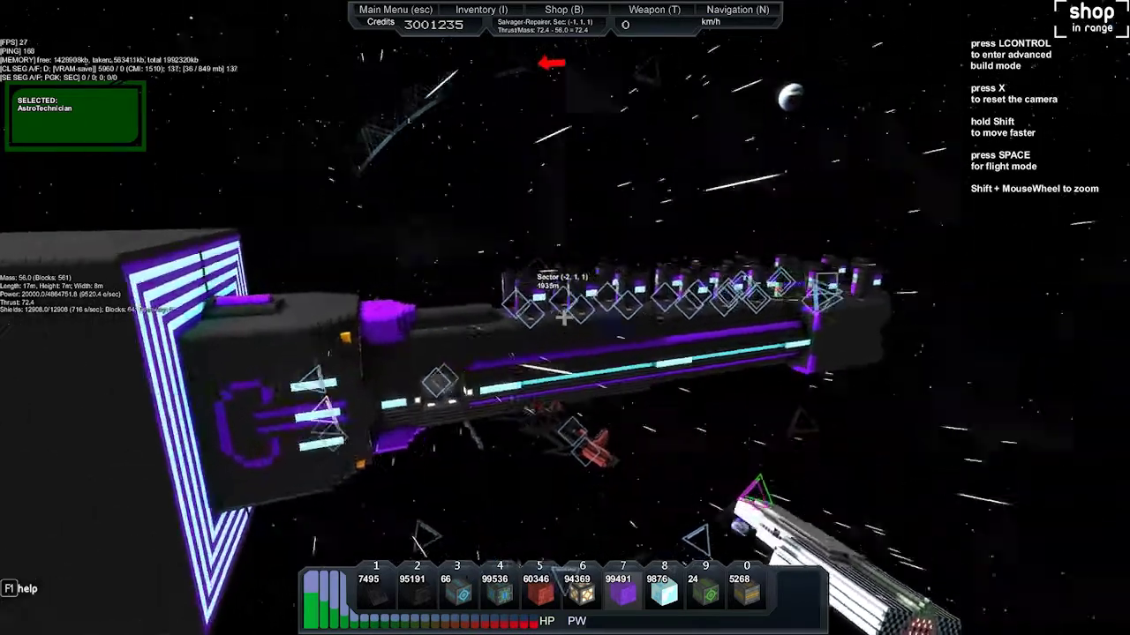
left_click_drag(565, 318, 441, 318)
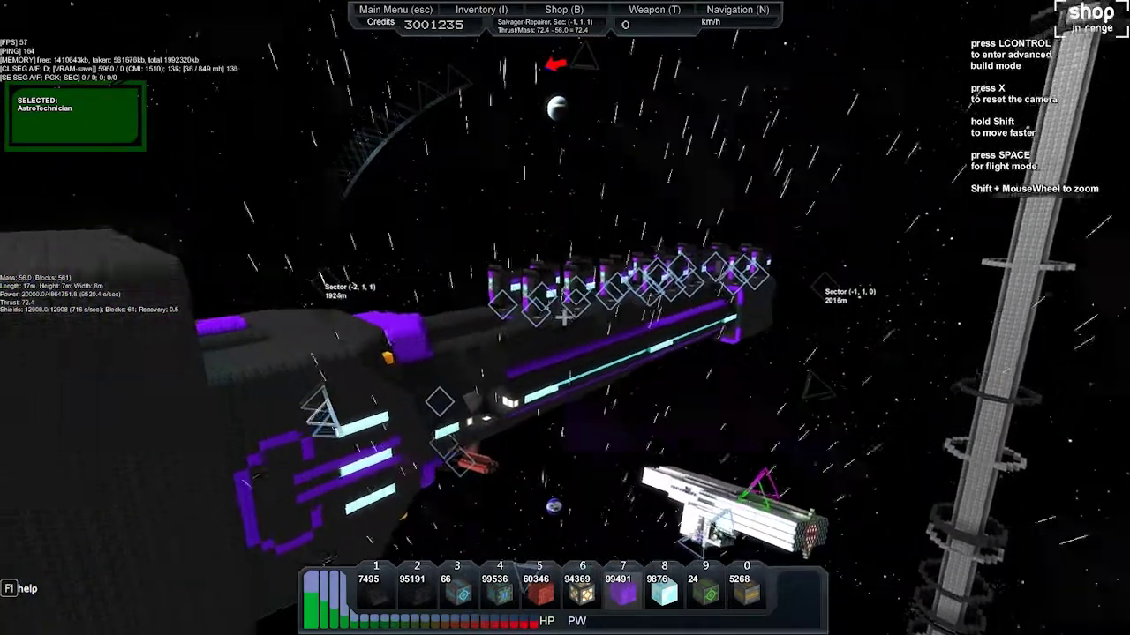
key("w")
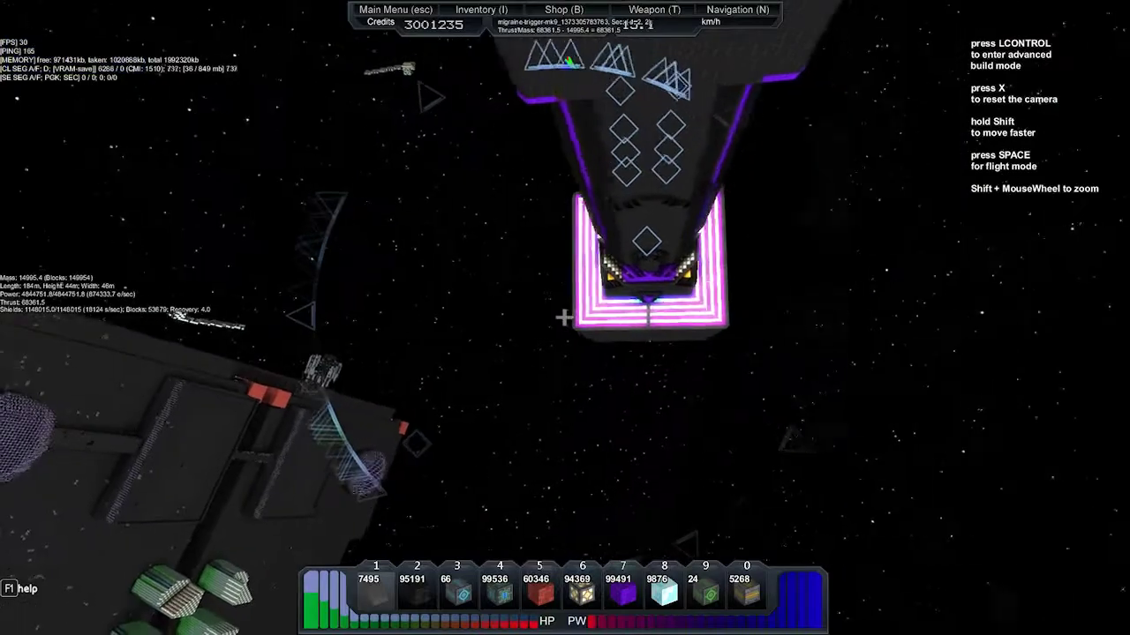
Bring up advanced build options with Left Ctrl, then switch to Flight Mode with Space.
key("ctrl")
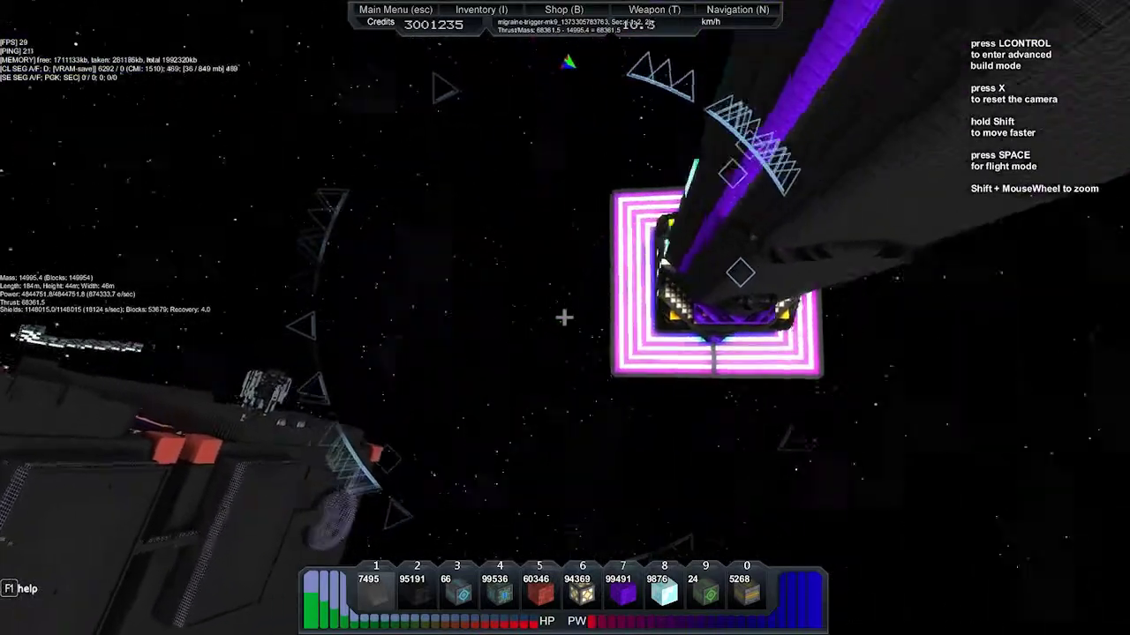
key("ctrl")
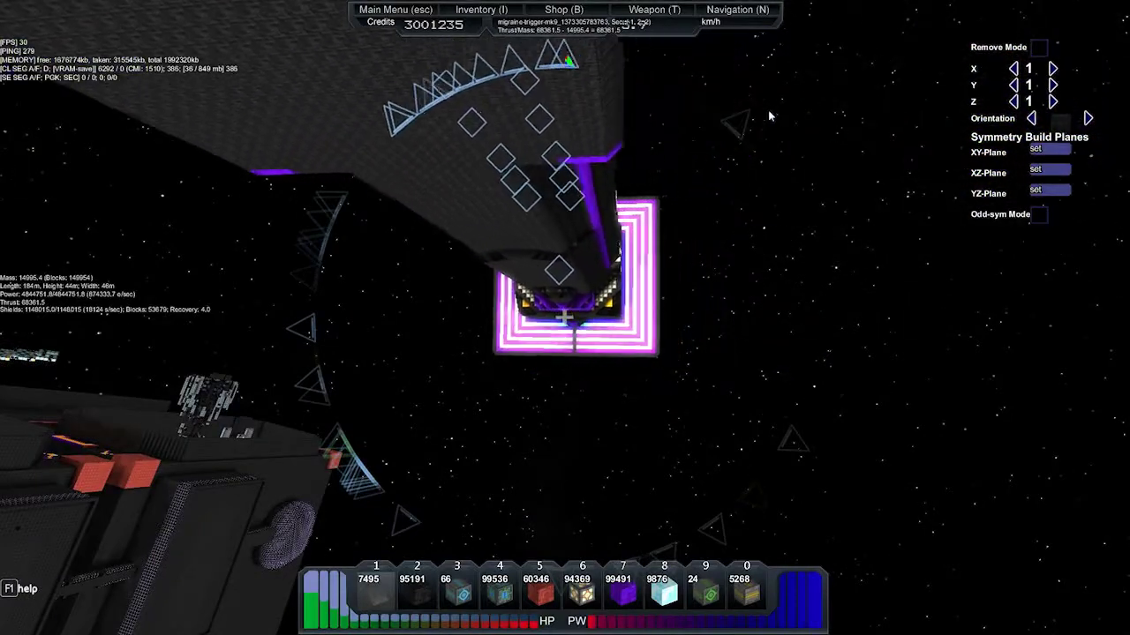
key("space")
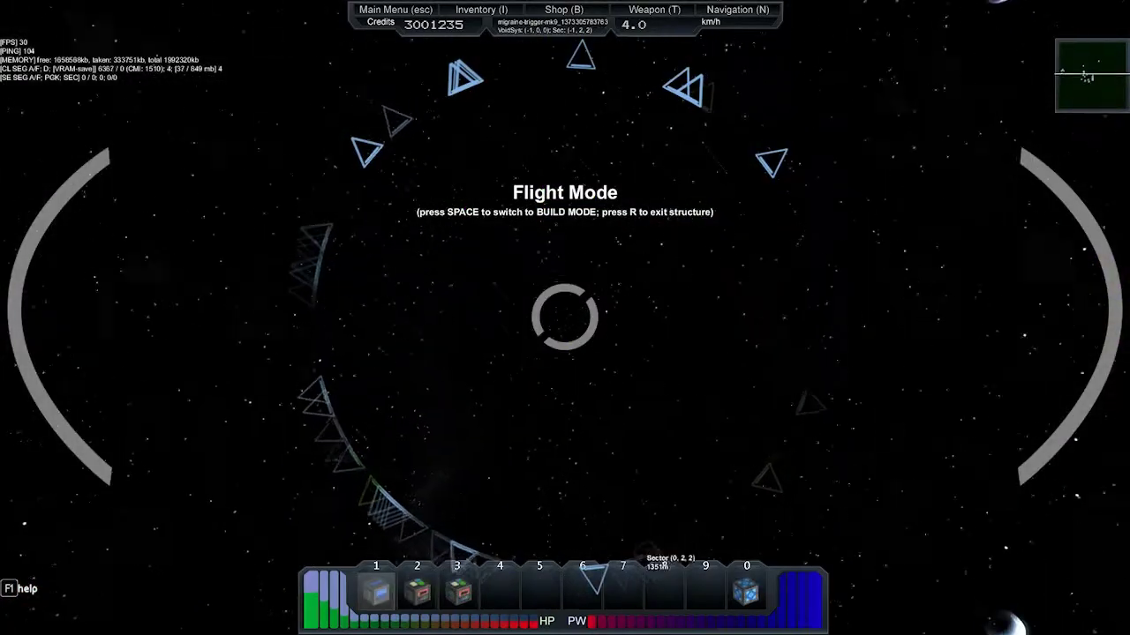
Toggle between build mode and flight mode a few times with Space.
key("space")
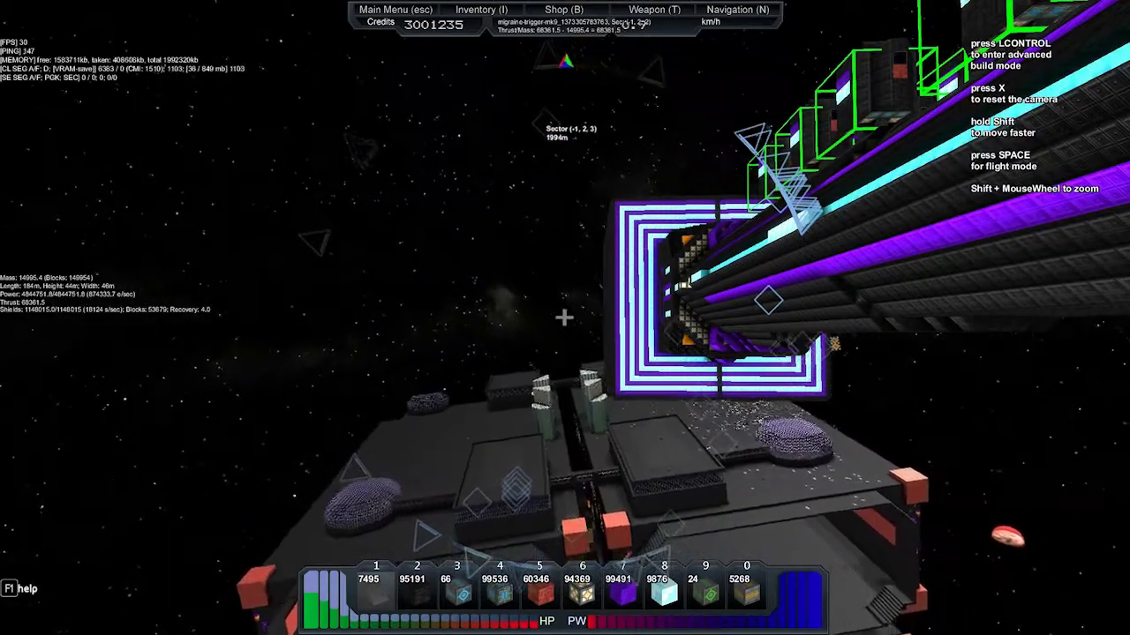
key("space")
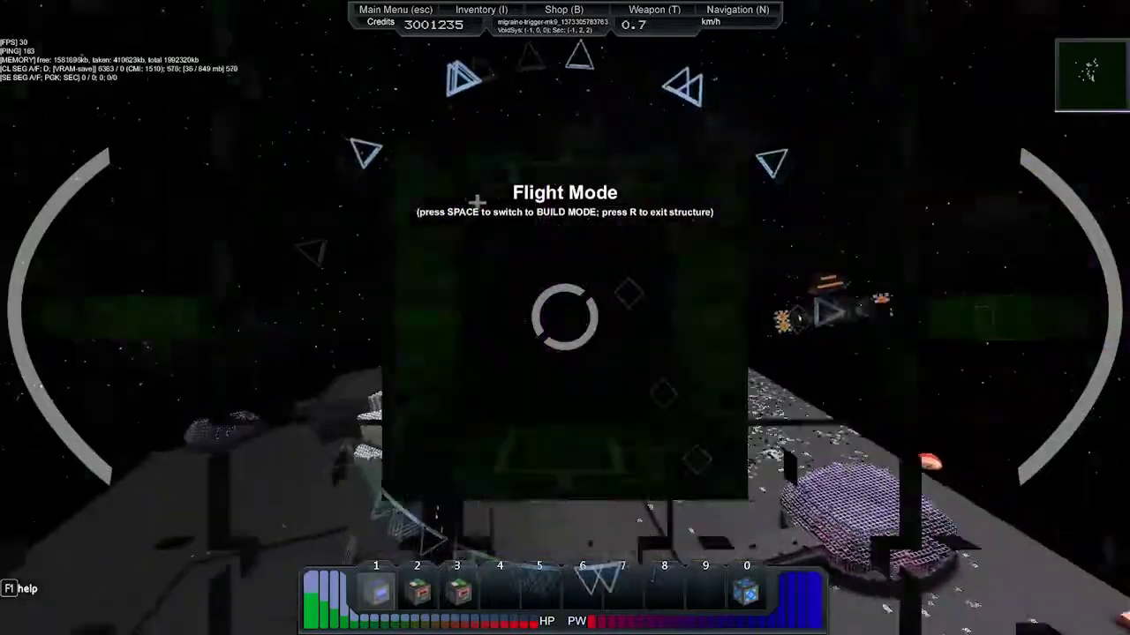
key("space")
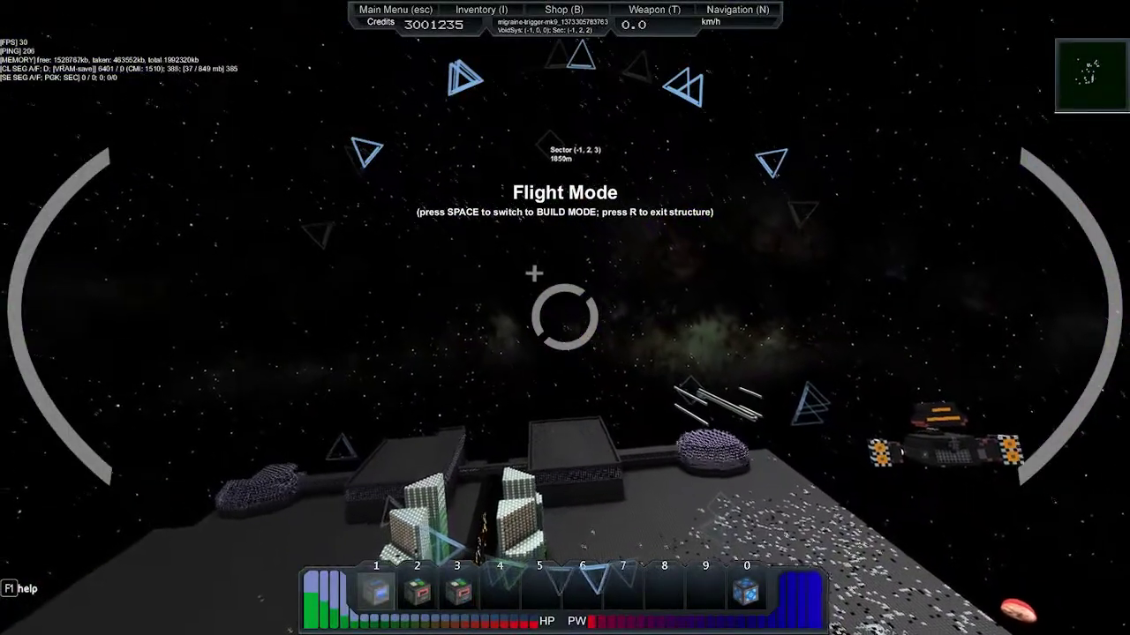
Fly forward over the station, back away, and strafe sideways toward the hangar.
key("w")
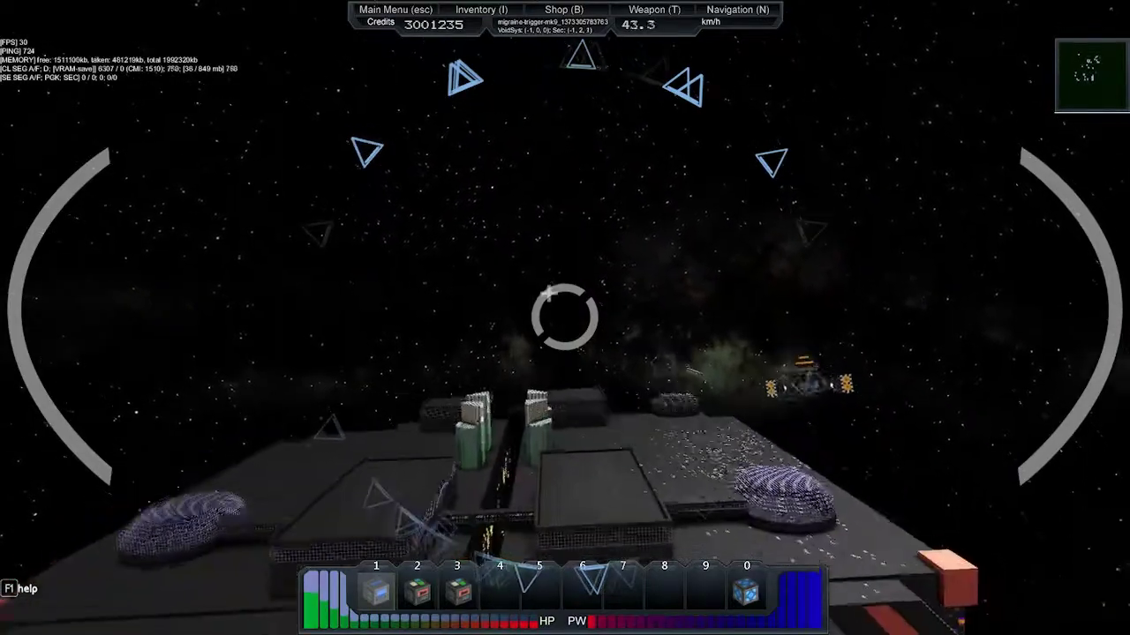
key("s")
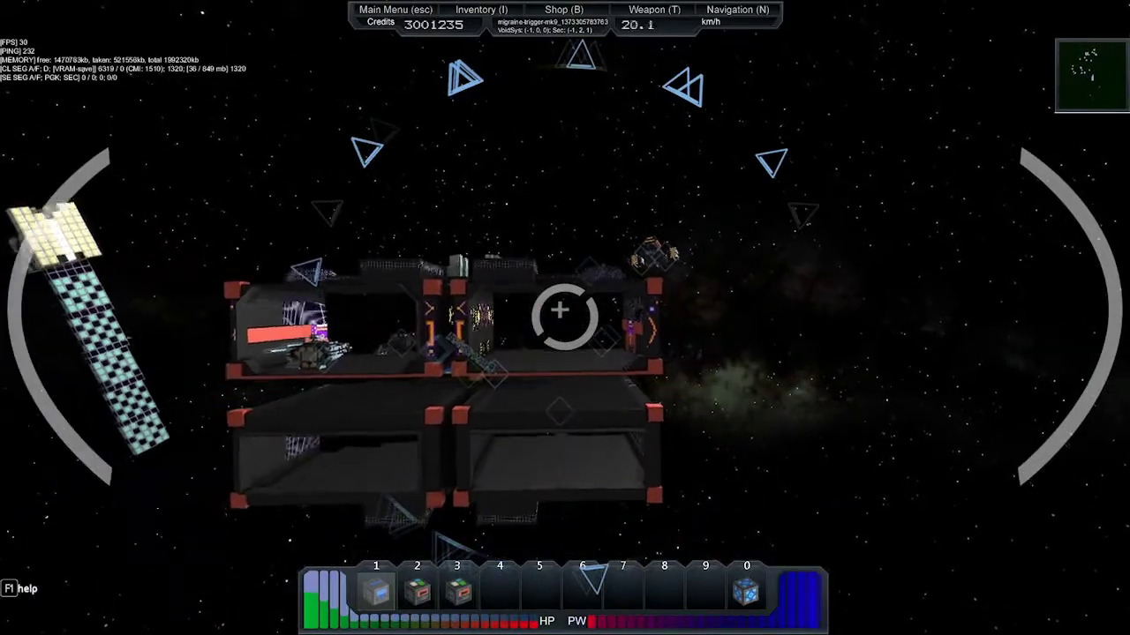
key("a")
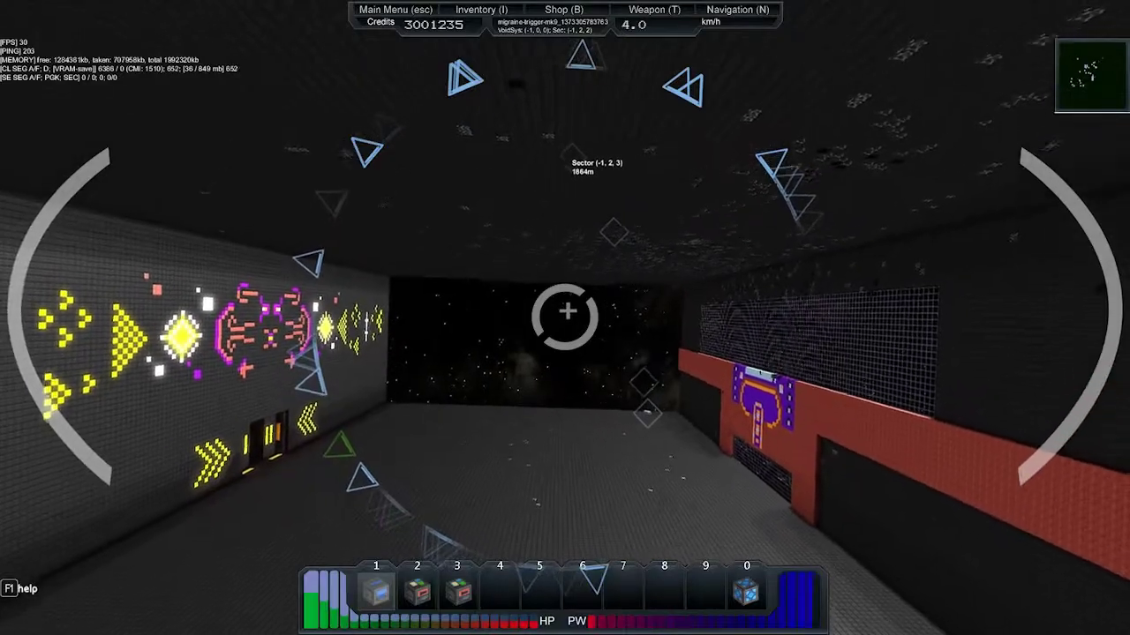
Fly through the hangar room, braking twice, and stop beside the tower at the bay door.
key("w")
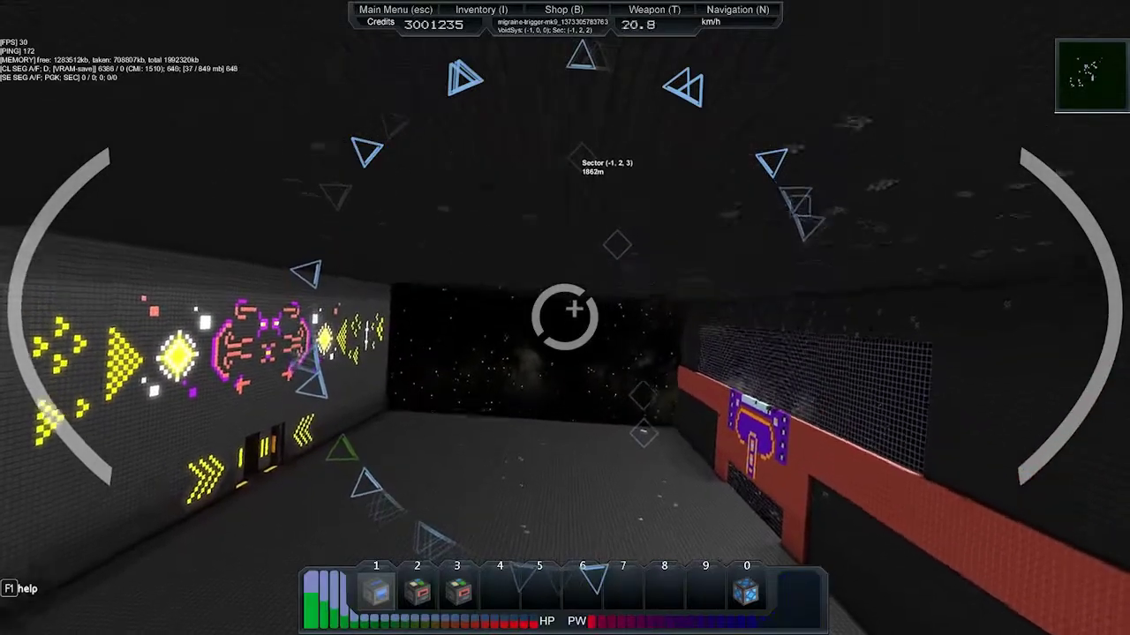
key("w")
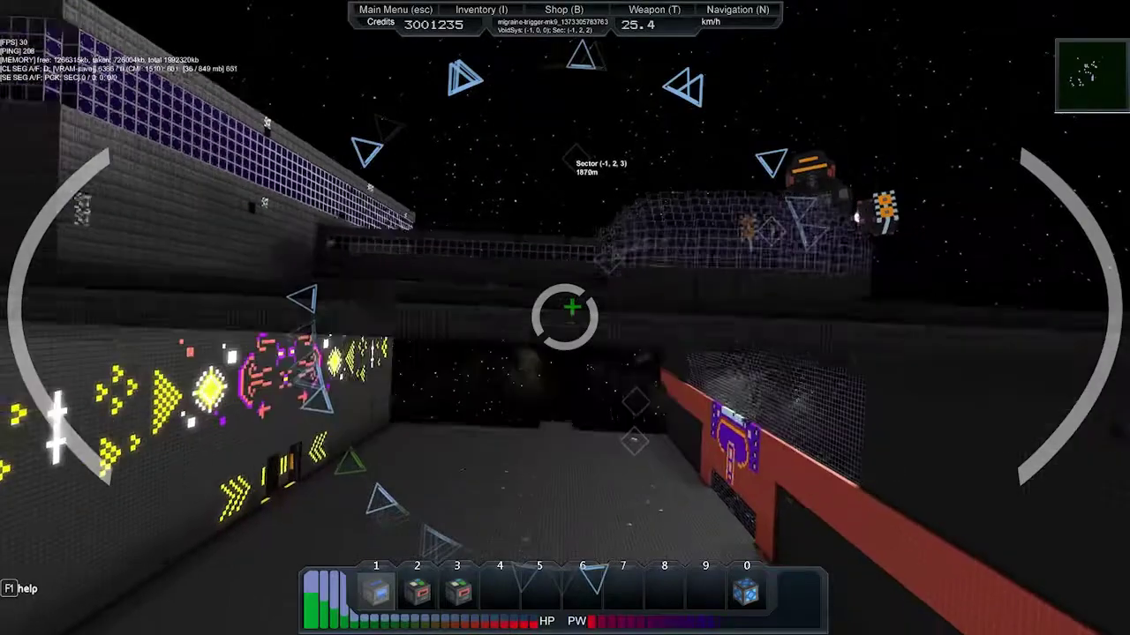
key("w")
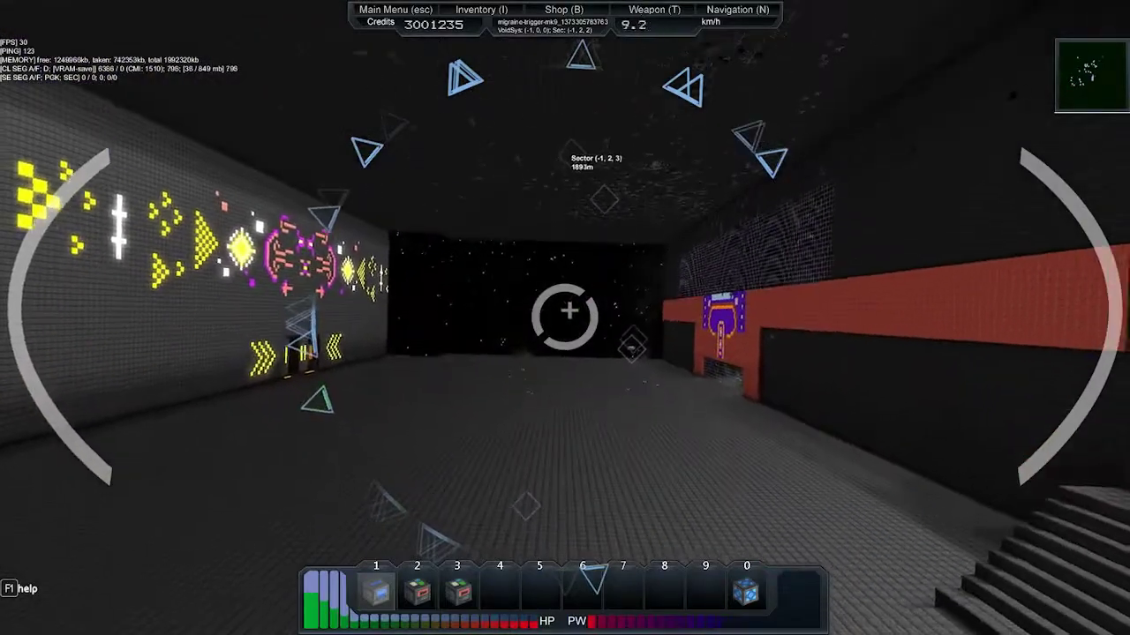
key("w")
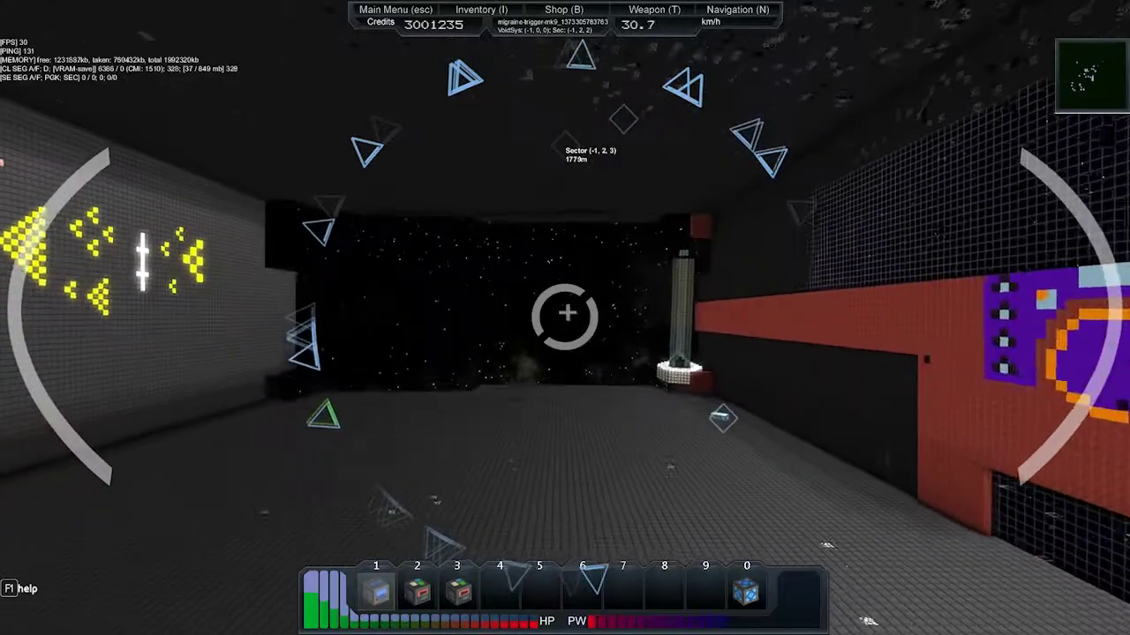
key("s")
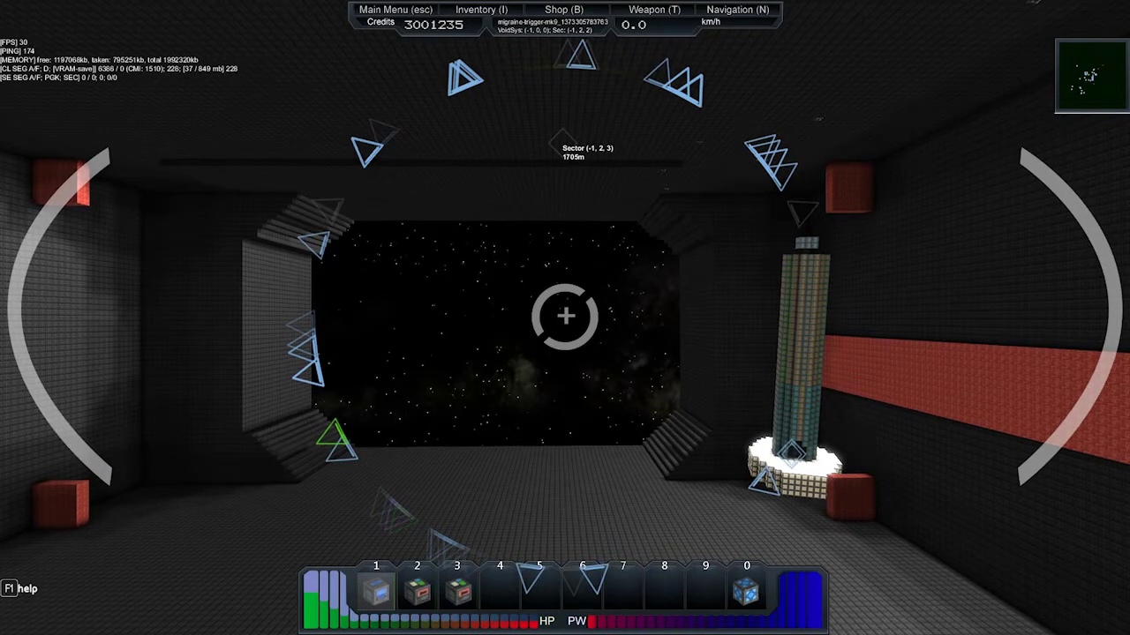
key("w")
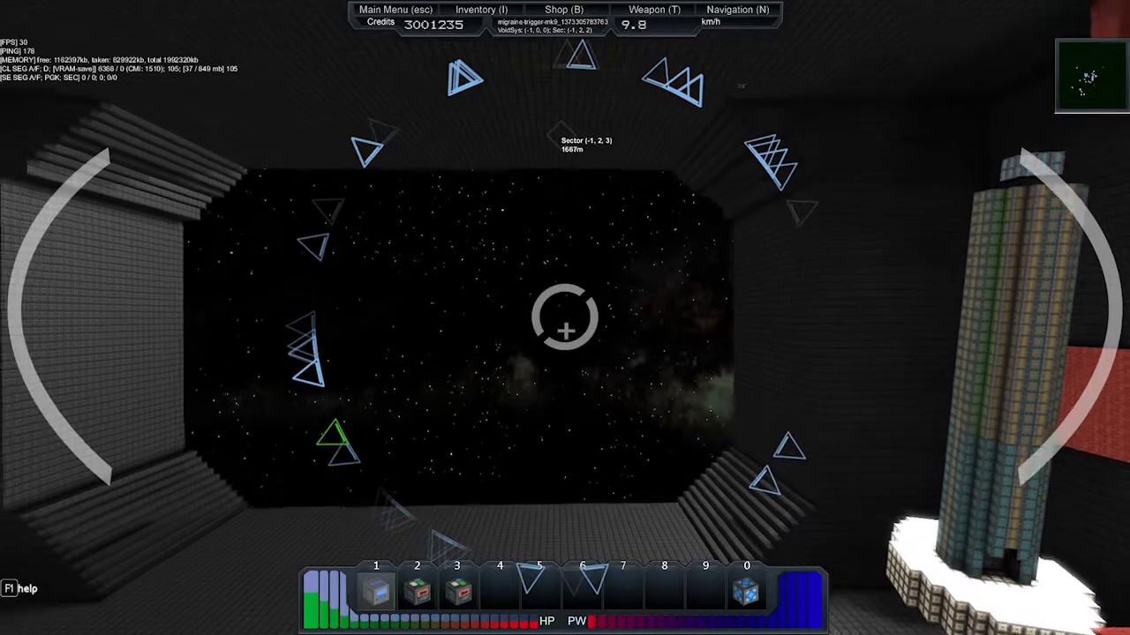
key("s")
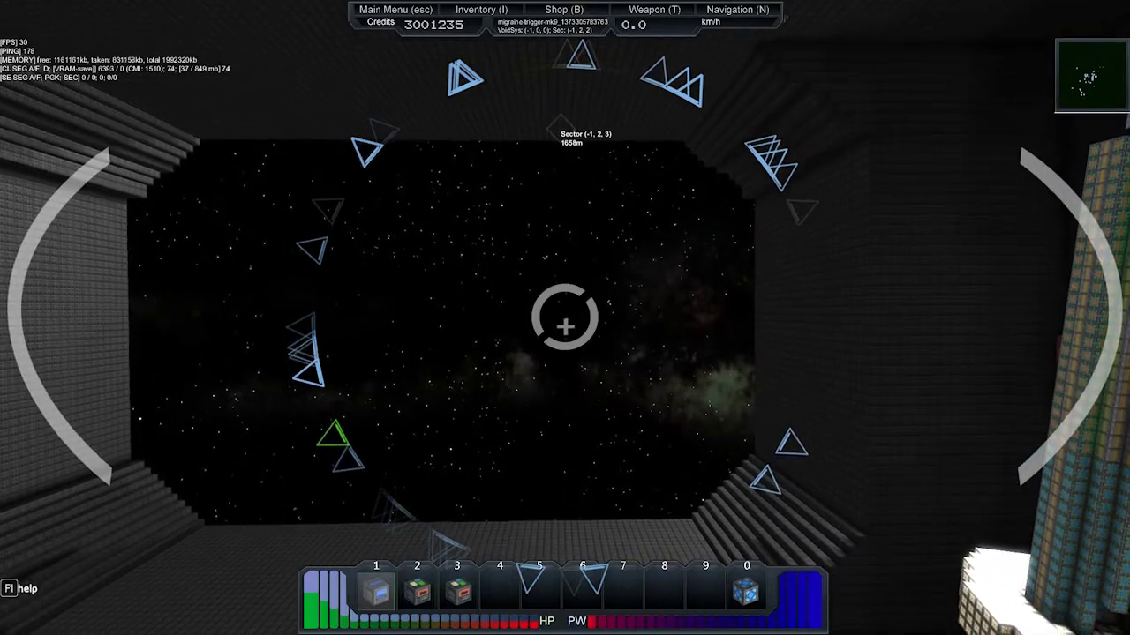